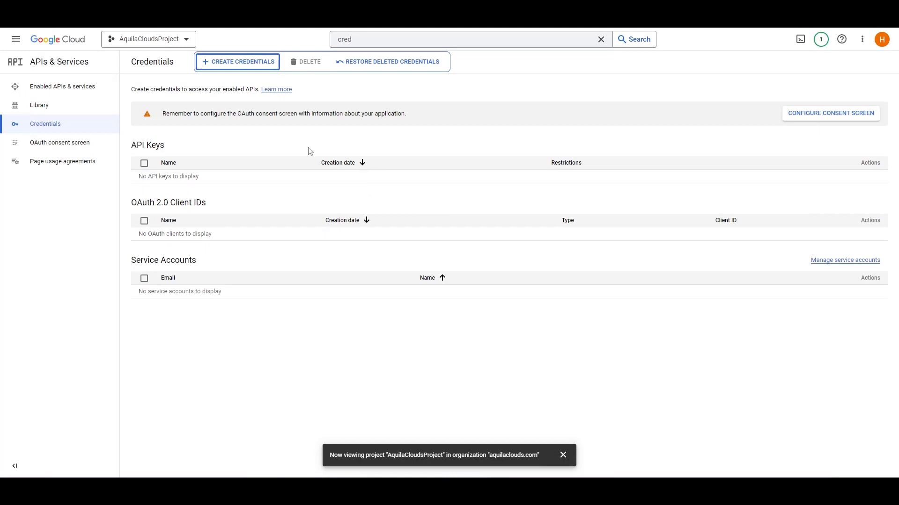
- Start creating a service account from the AquilaCloudsProject credentials page and dismiss the project notification
click(261, 133)
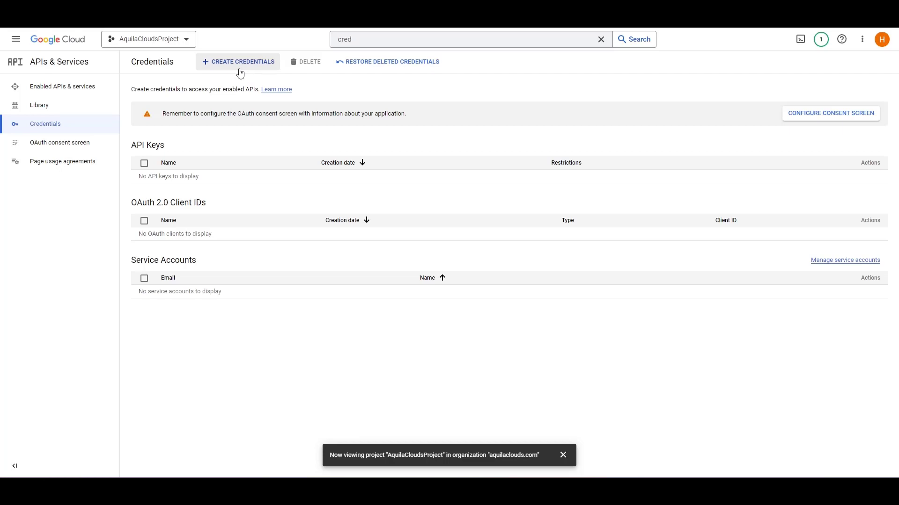
click(240, 65)
click(265, 140)
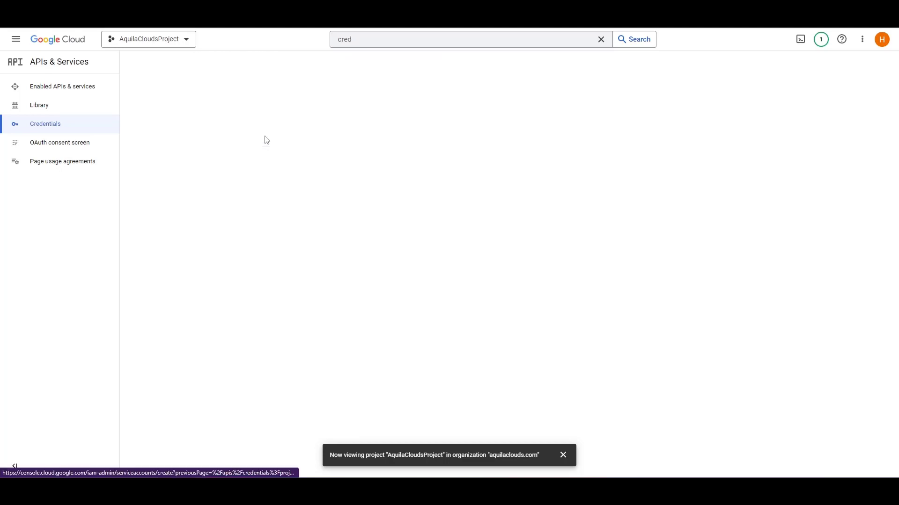
click(563, 455)
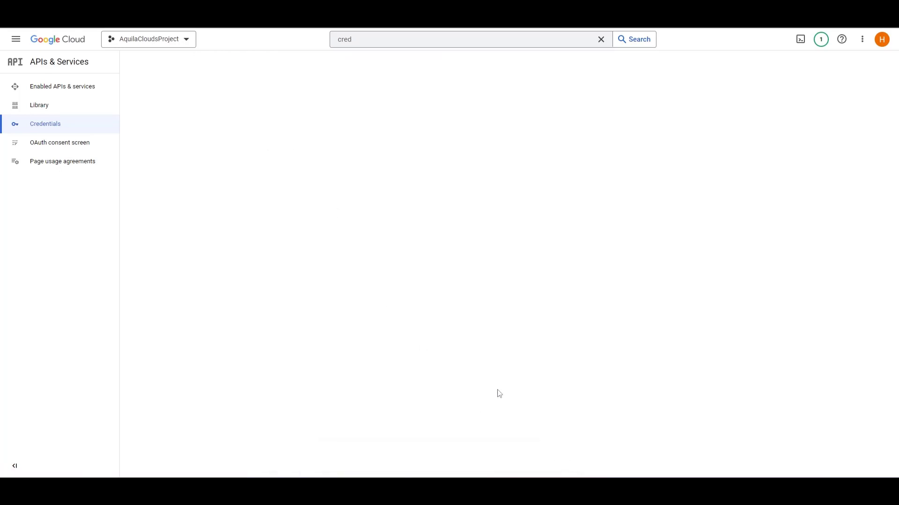
- Name the service account aquilacloudsaccount, add a description, create it, and continue to its project access settings
click(221, 121)
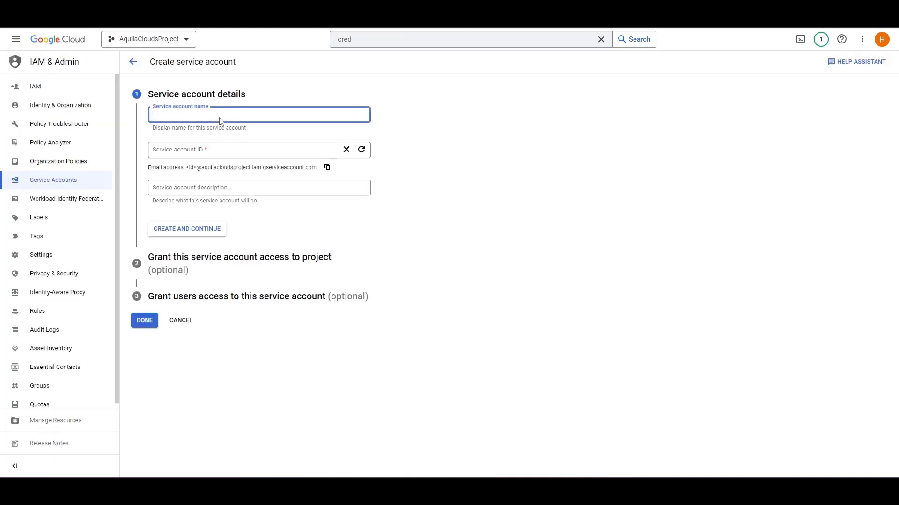
text(aquilacl)
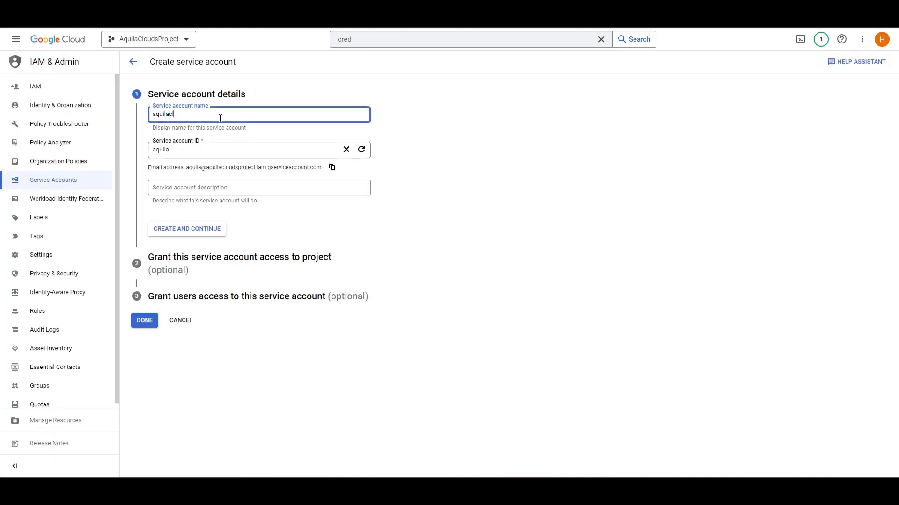
text(ouds)
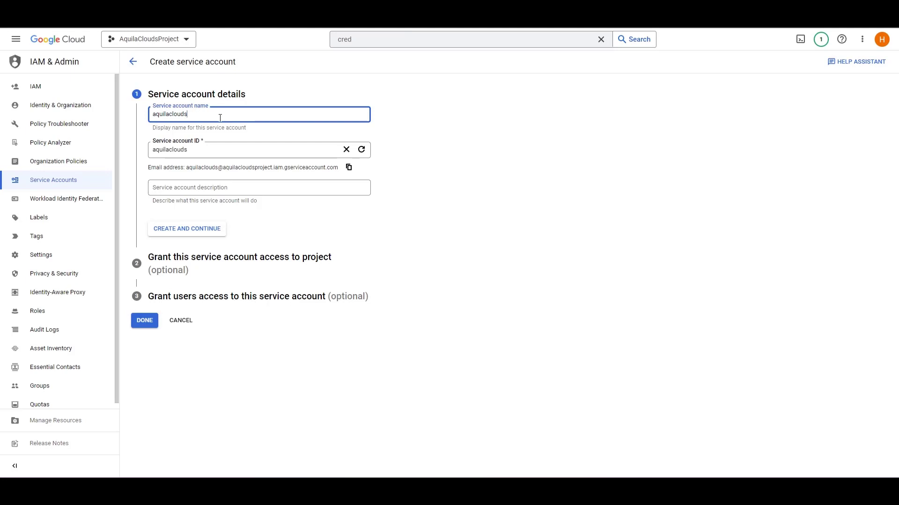
text(account)
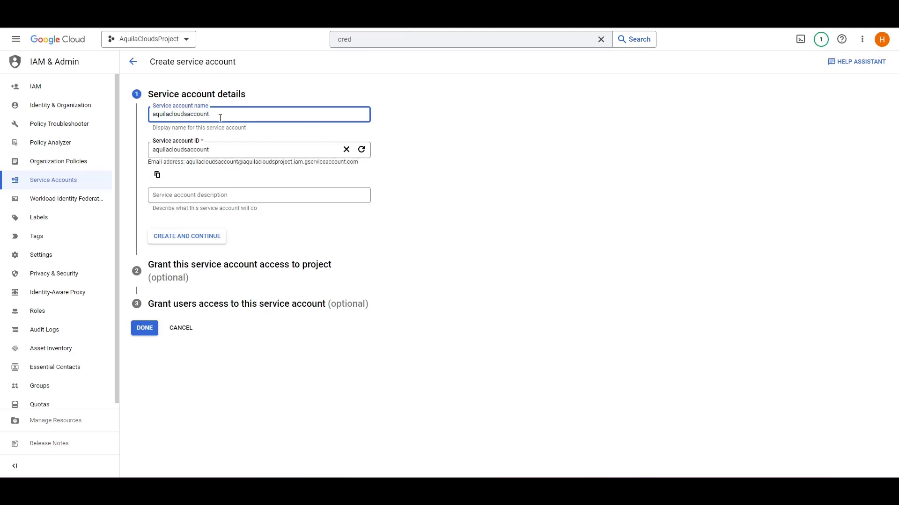
click(222, 194)
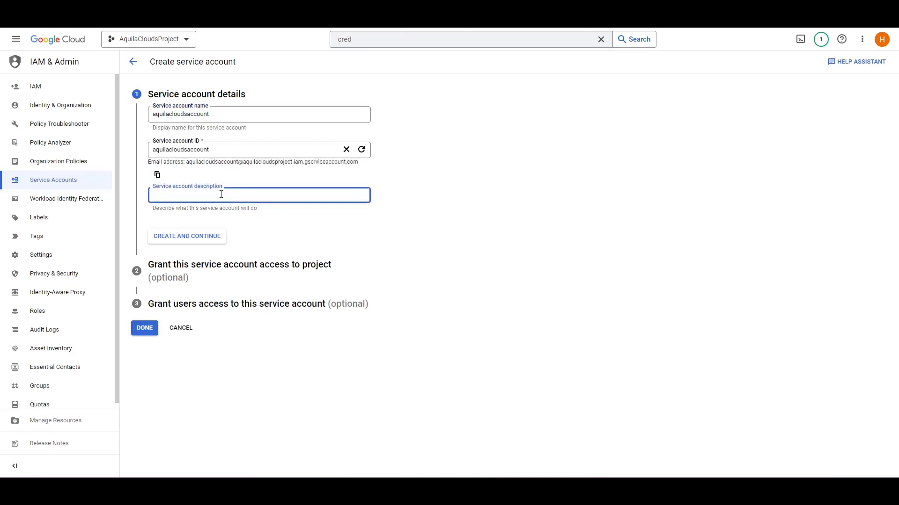
text(For onboarding)
click(204, 237)
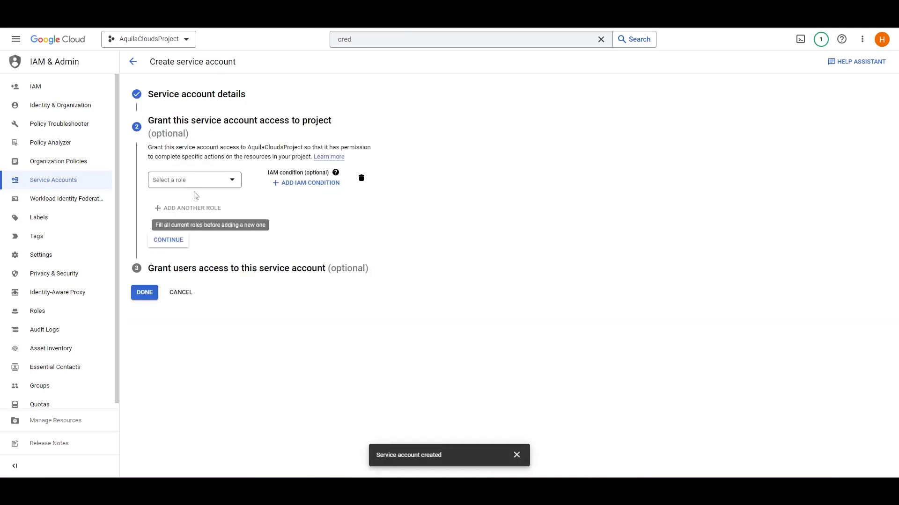
- Grant the new service account the Compute Admin role on the project
click(195, 186)
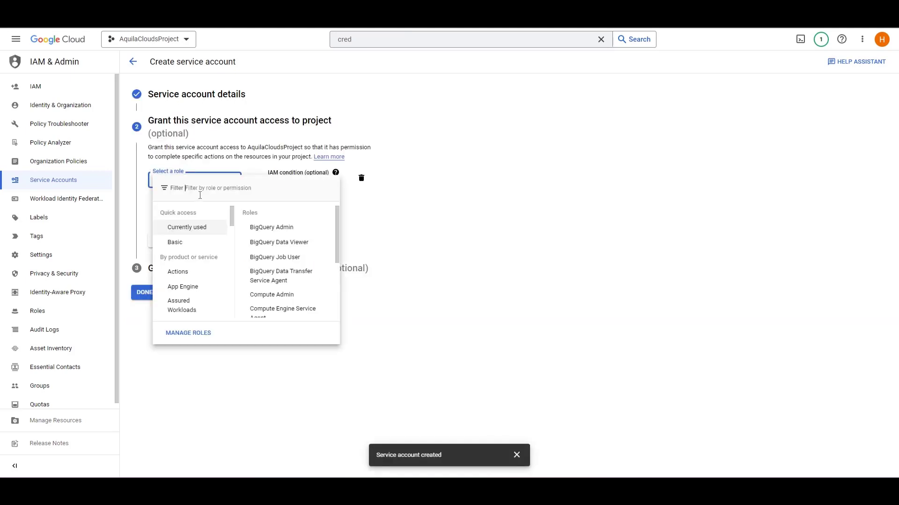
text(compute)
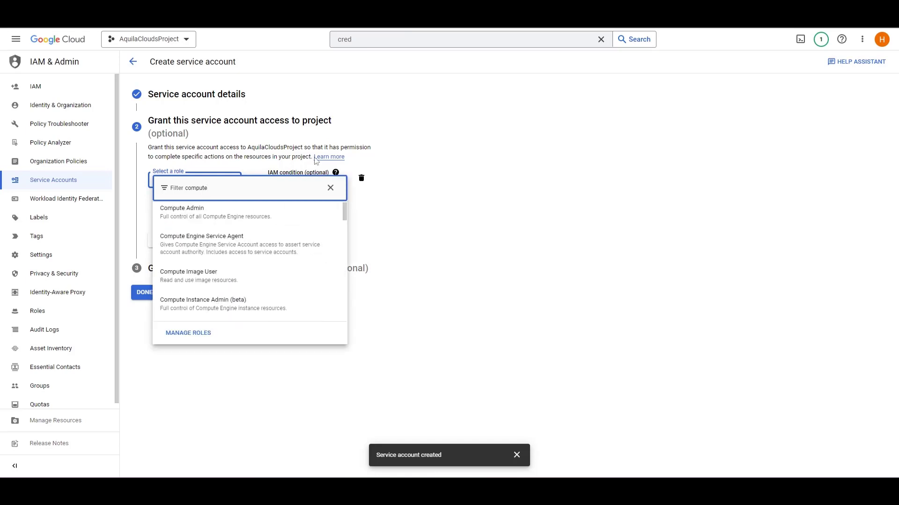
click(291, 214)
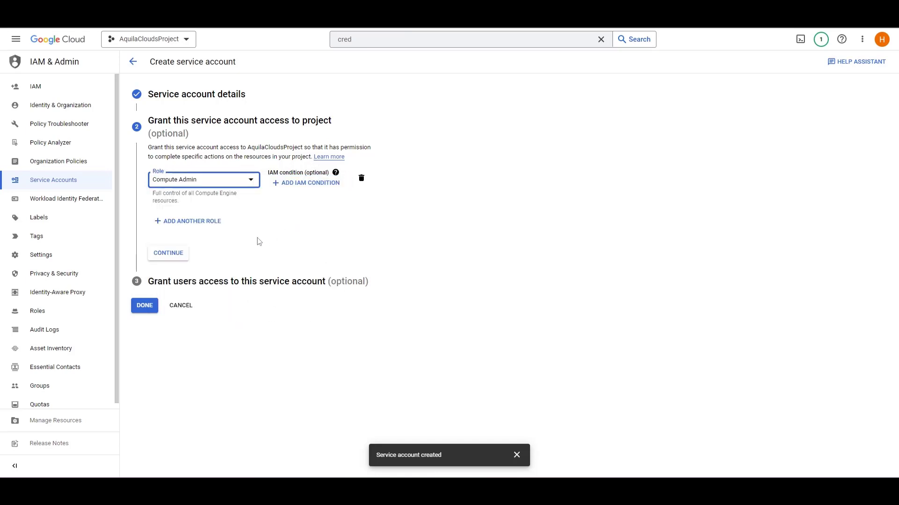
- Add the BigQuery Data Viewer role as a second role for the service account
click(202, 221)
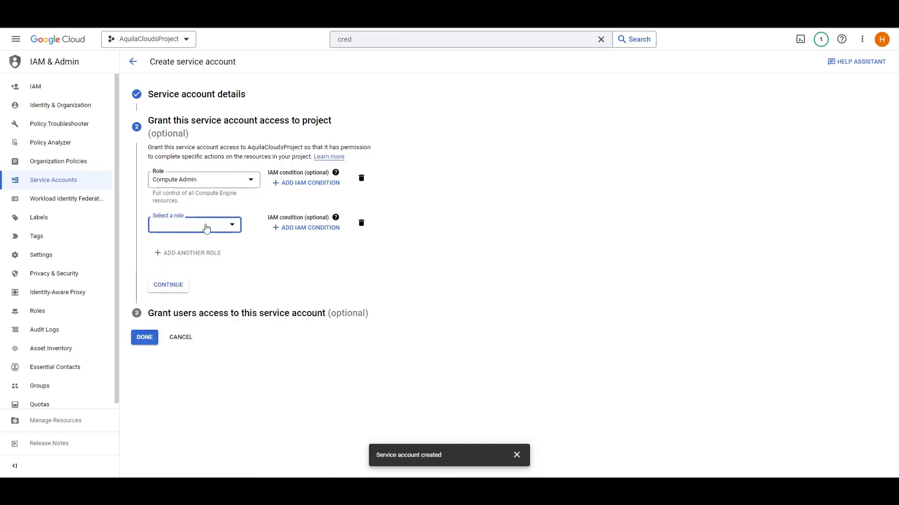
click(206, 225)
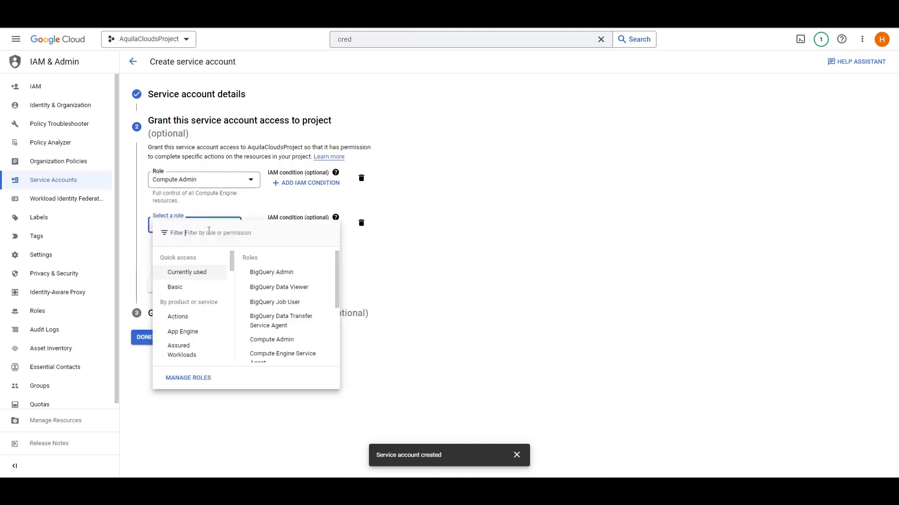
click(209, 231)
text(data)
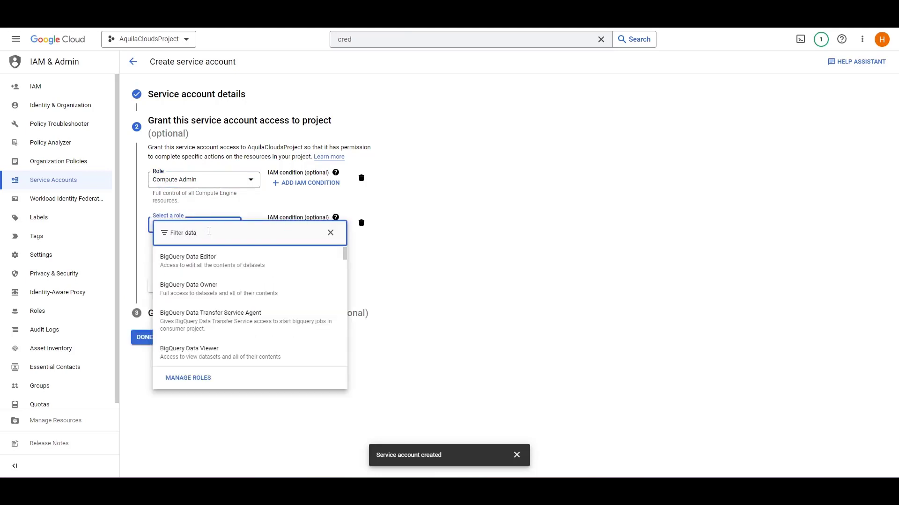
click(207, 349)
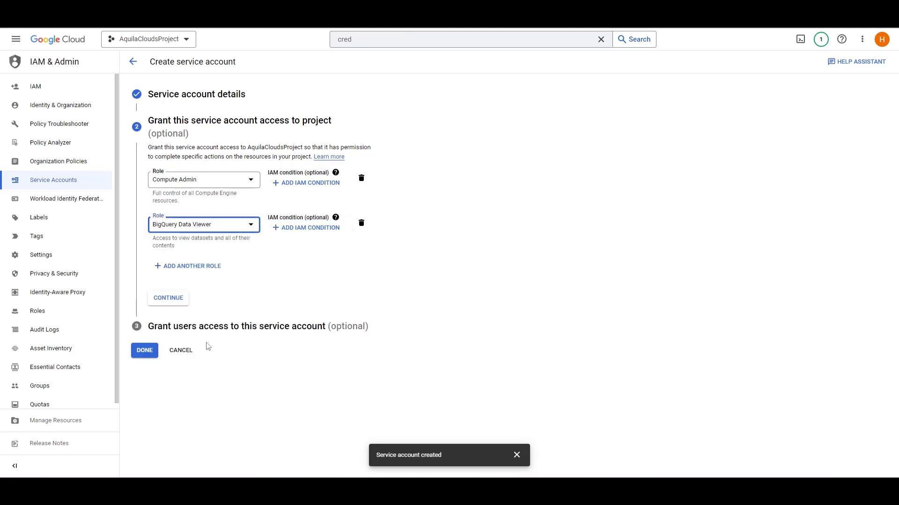
- Add the BigQuery Job User role and finish the service account setup without granting other users access
click(193, 267)
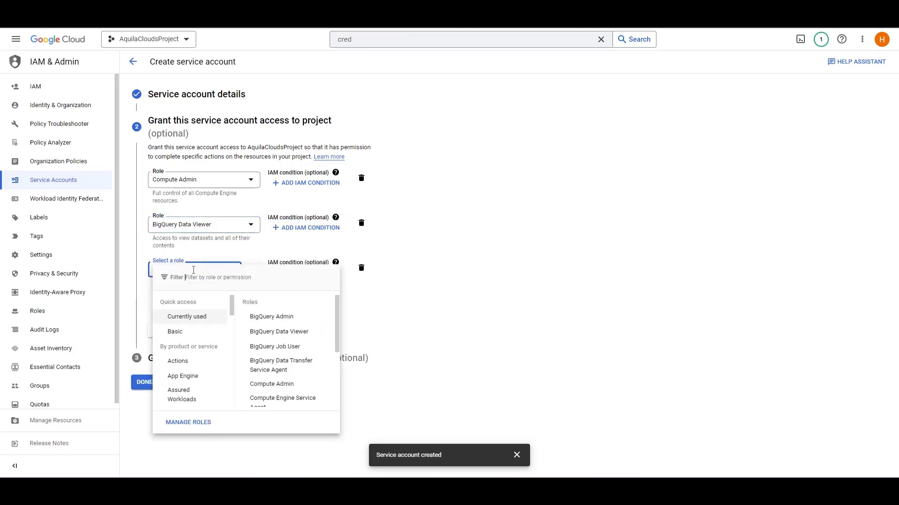
text(job)
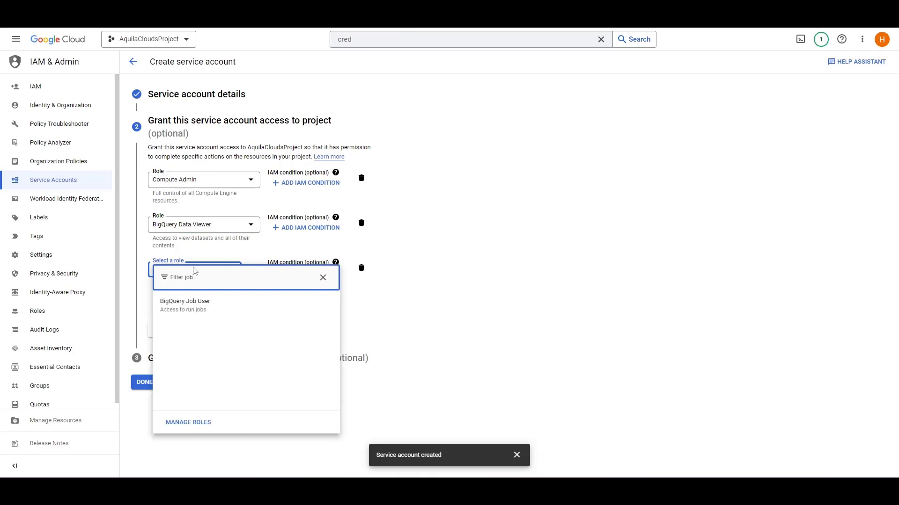
click(197, 309)
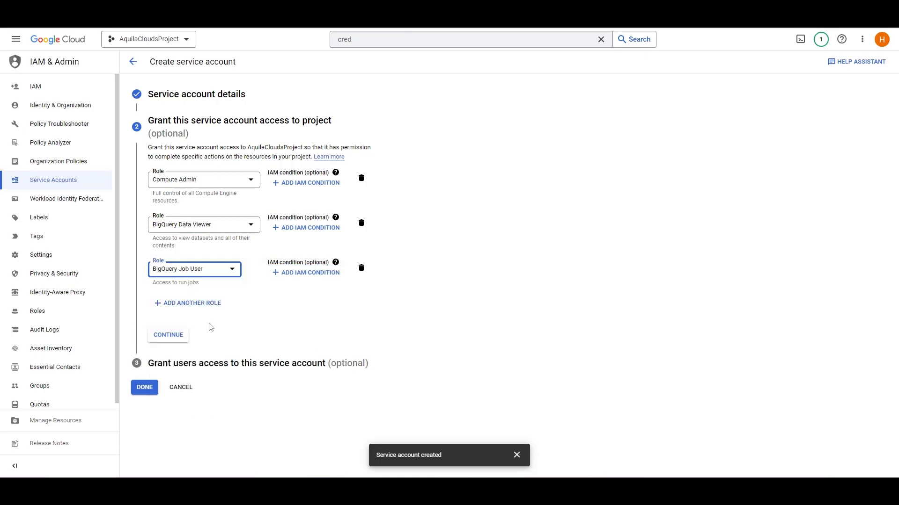
click(182, 343)
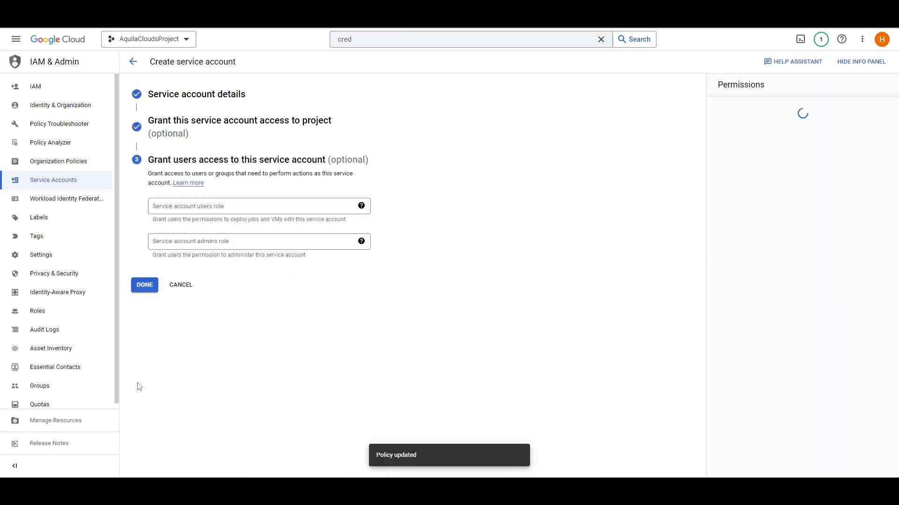
click(141, 289)
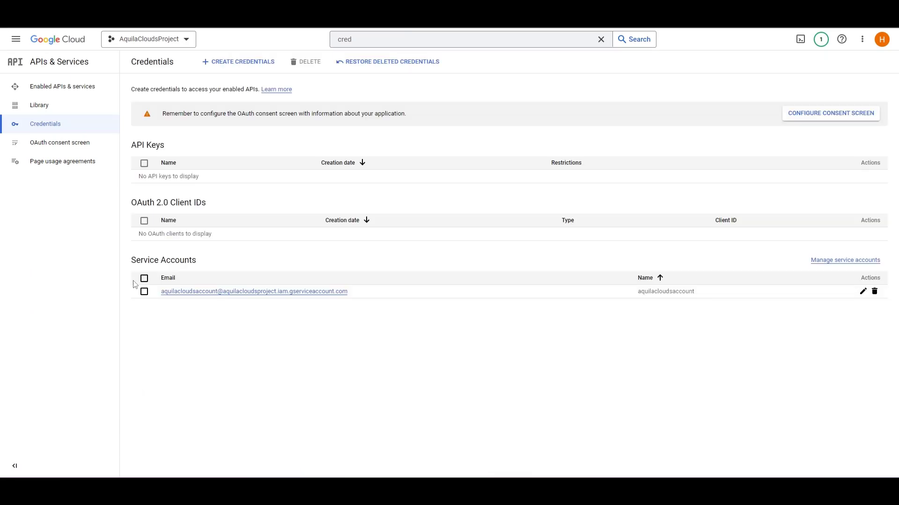
- Go to the billing account's BigQuery export settings
click(16, 39)
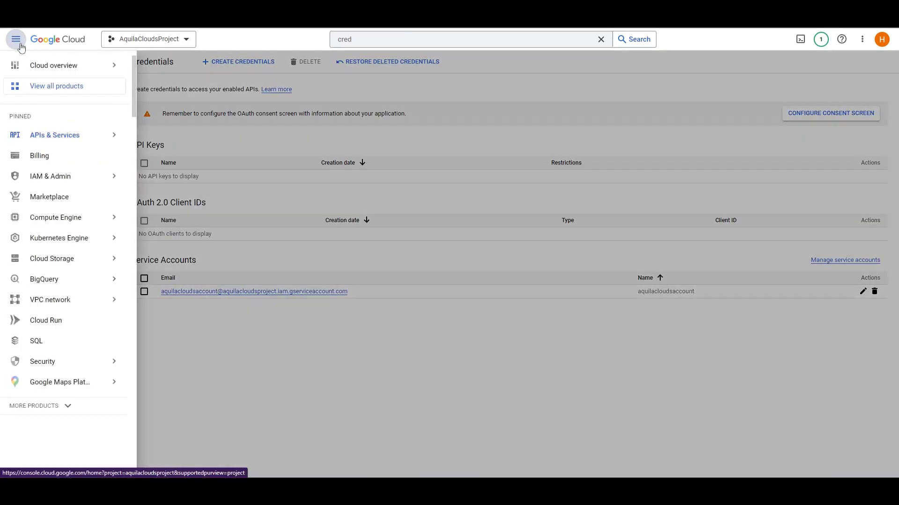
click(67, 160)
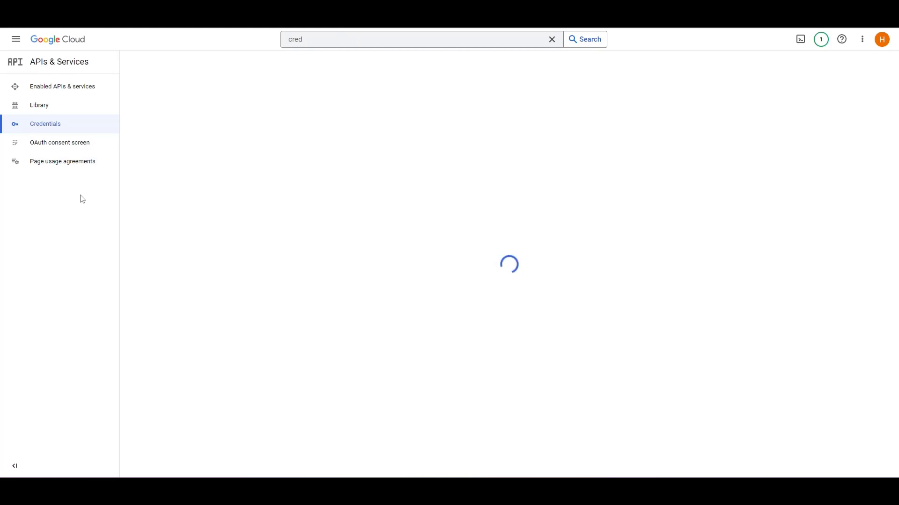
click(101, 209)
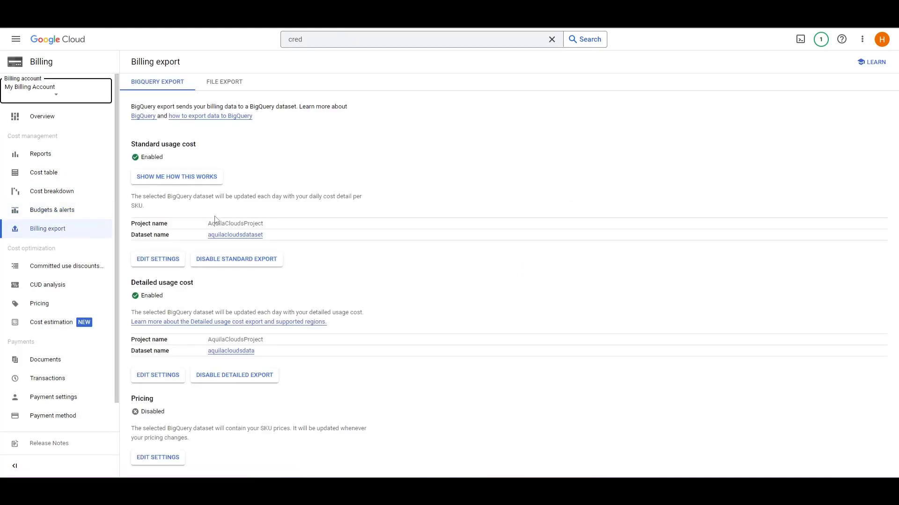
- Edit the standard usage cost export and create a new US multi-region dataset named aquillacloudsdataset for it
click(168, 259)
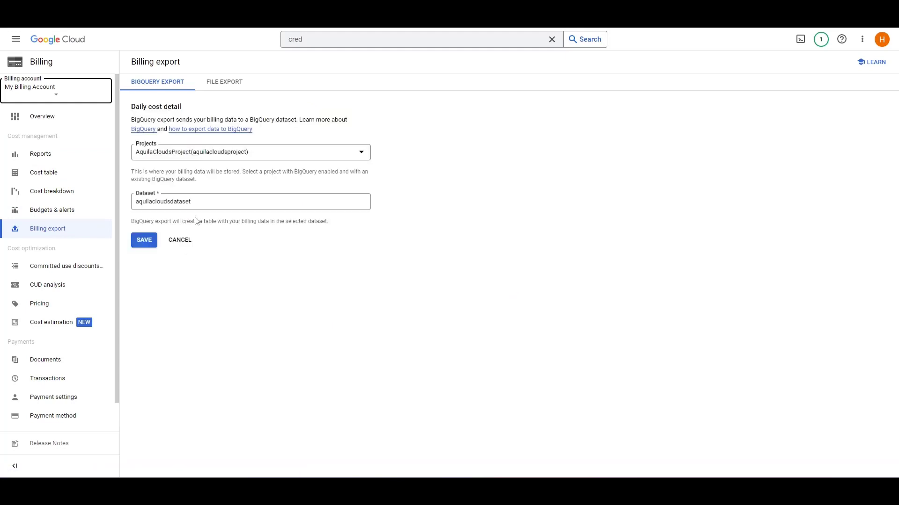
click(199, 202)
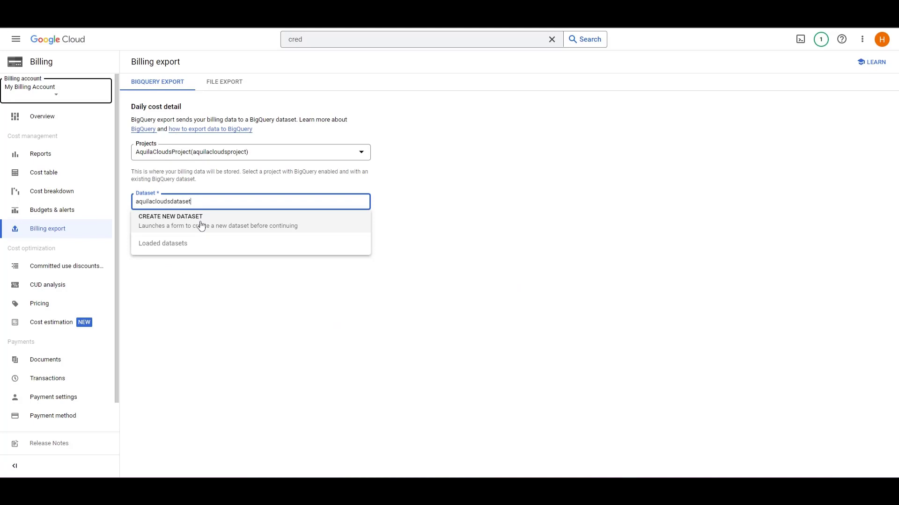
click(201, 225)
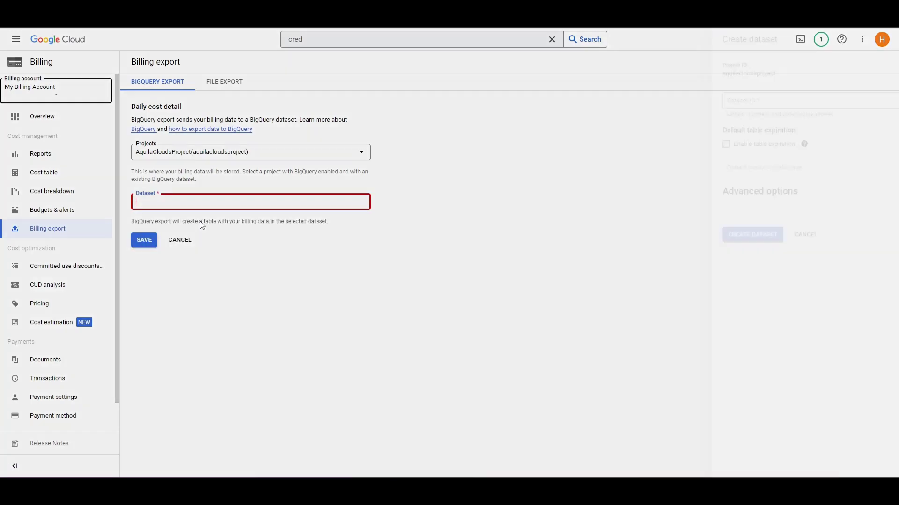
click(664, 101)
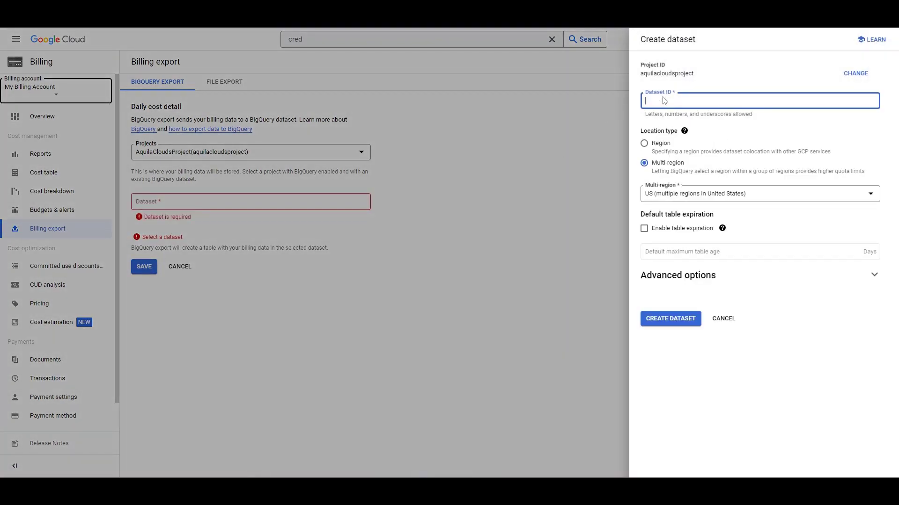
text(aquilka)
text(loudsdataset)
click(671, 319)
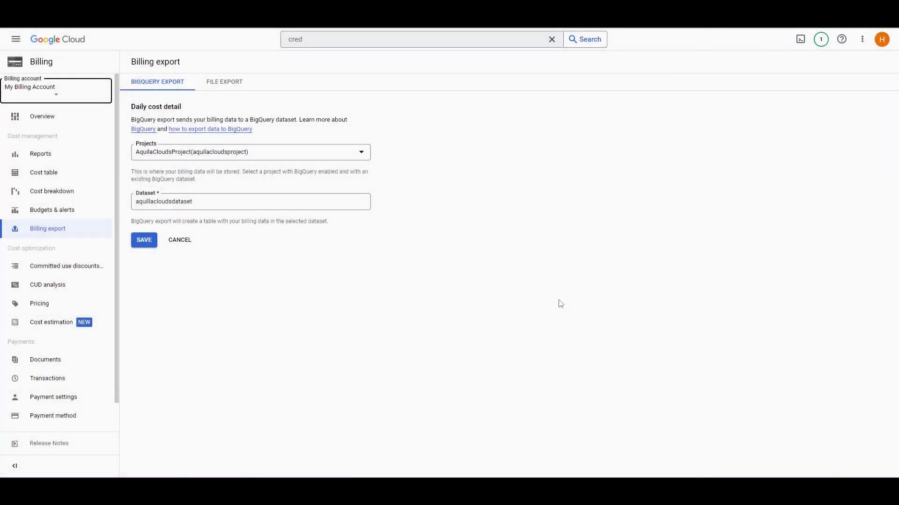
- Keep aquillacloudsdataset as the daily cost export dataset and save the export settings
click(287, 202)
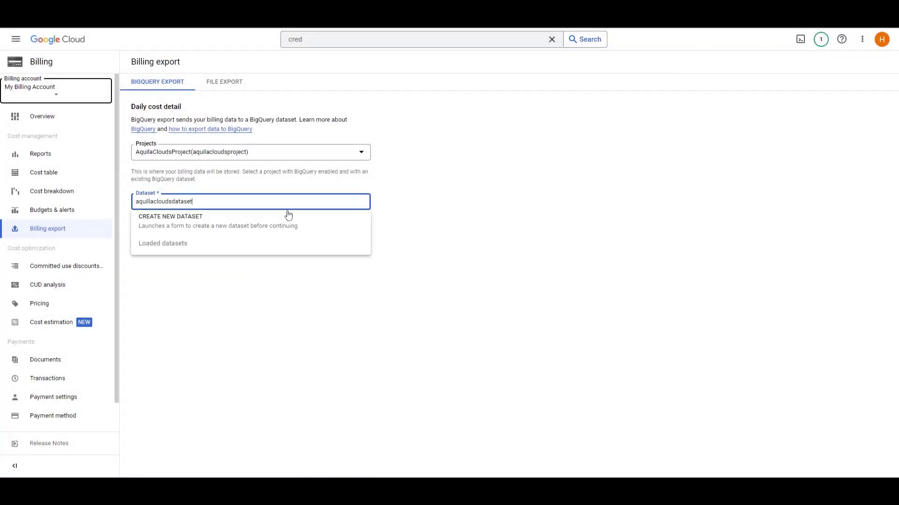
click(163, 261)
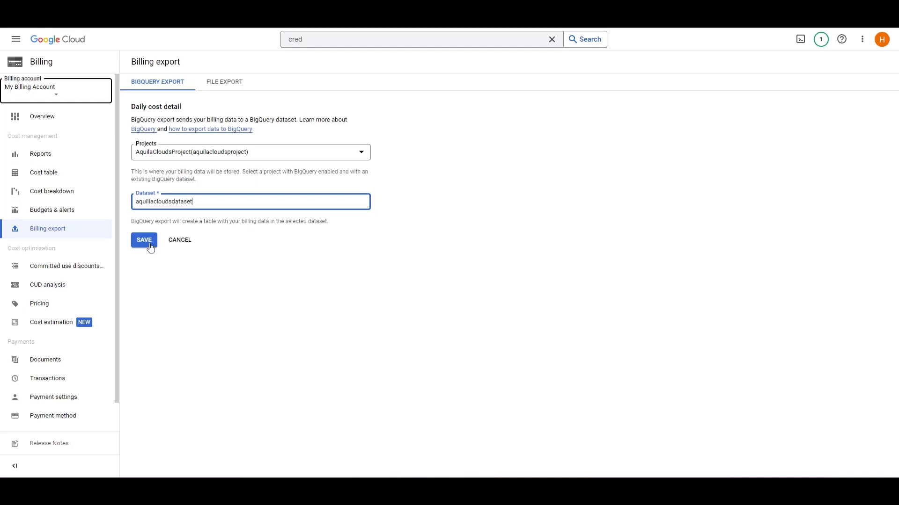
click(150, 243)
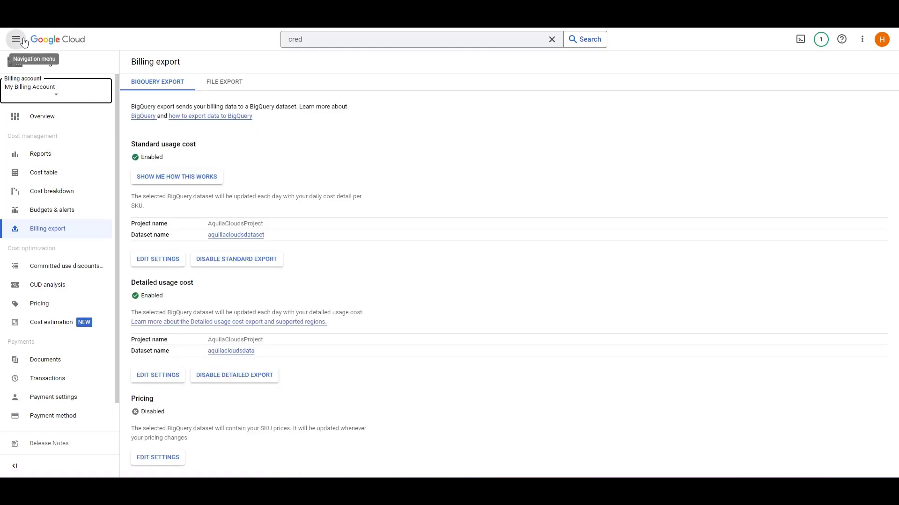
- Go to the BigQuery SQL workspace and expand the aquilacloudsproject resources
click(24, 41)
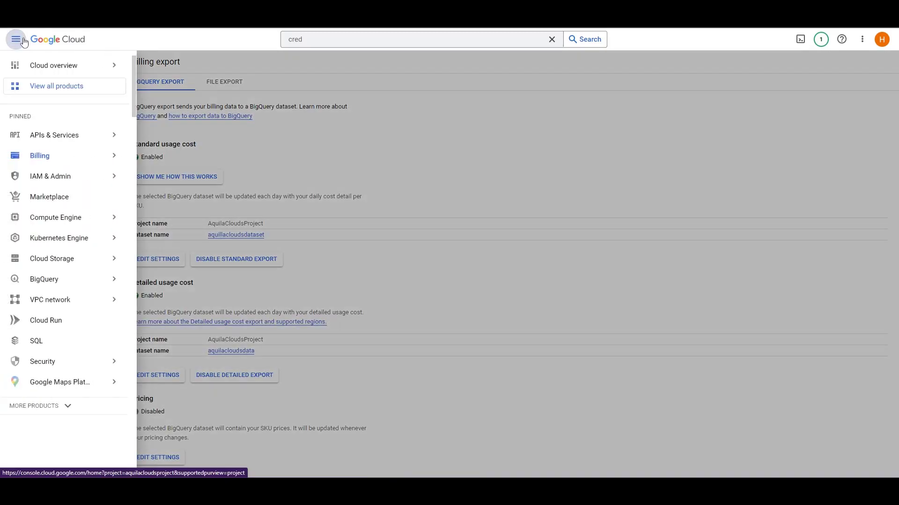
click(67, 283)
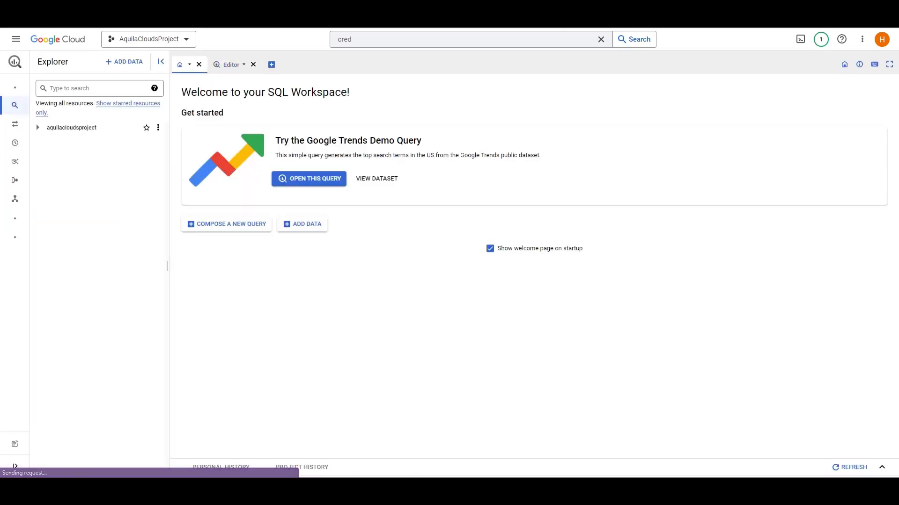
click(37, 128)
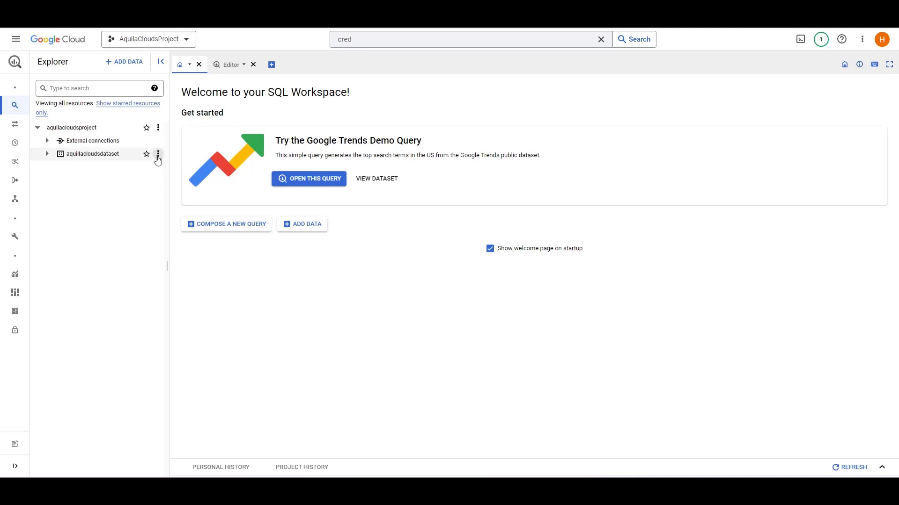
- Create an empty native table named aquilacloudstable in the aquillacloudsdataset dataset
click(158, 154)
click(182, 209)
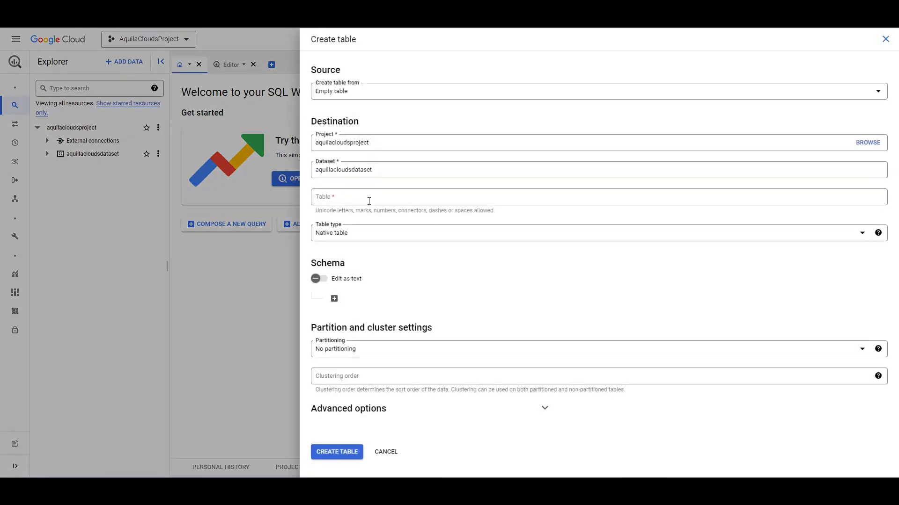
click(369, 201)
click(369, 214)
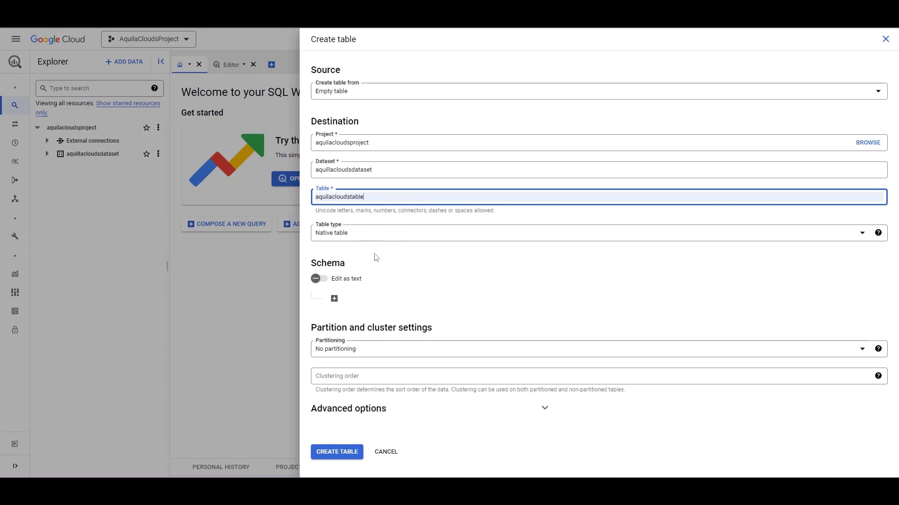
click(379, 269)
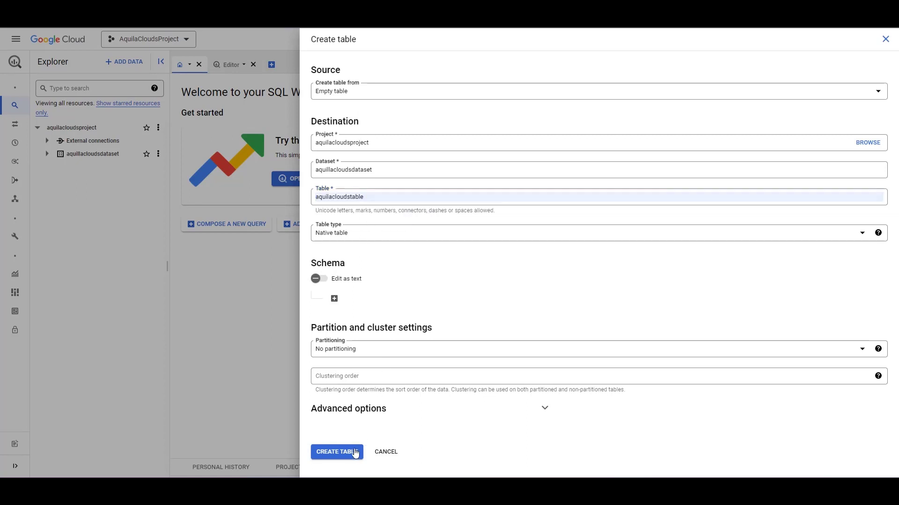
click(355, 452)
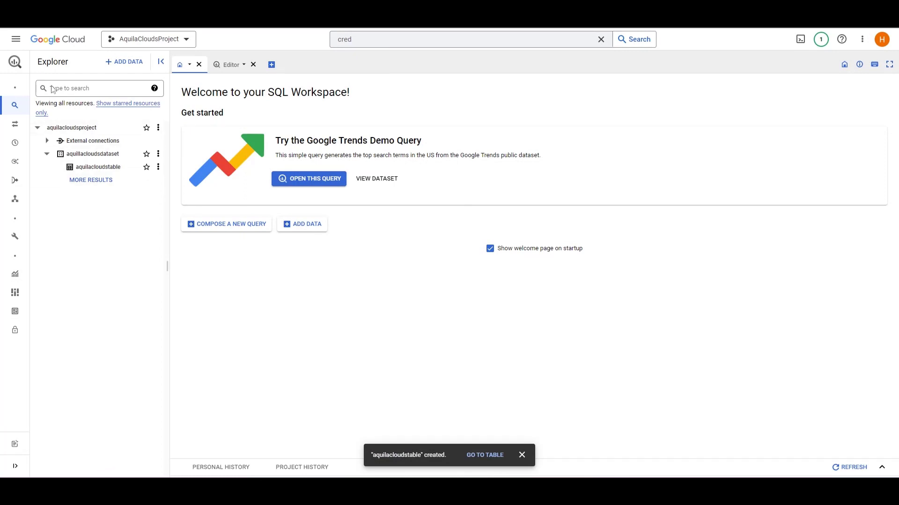
- Go to the project's API credentials, dismiss the table notification and open the aquilacloudsaccount service account
click(33, 44)
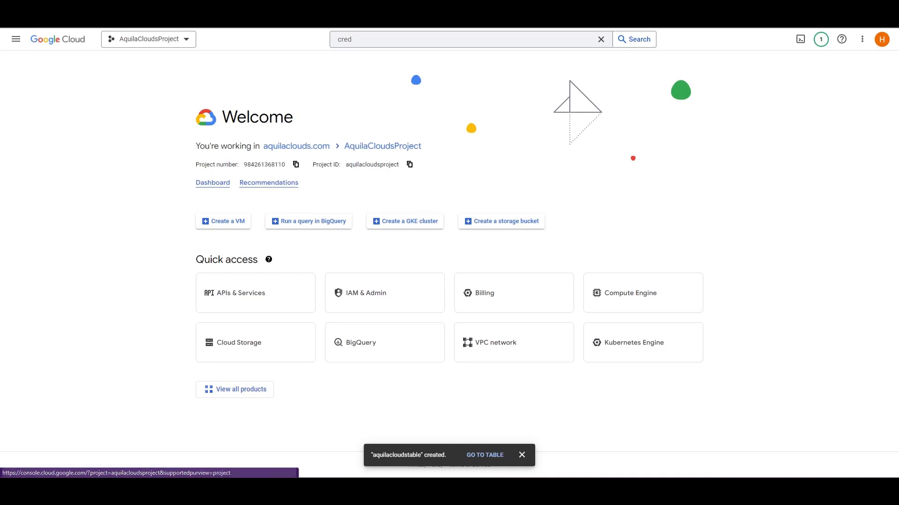
click(17, 40)
mouse_move(73, 138)
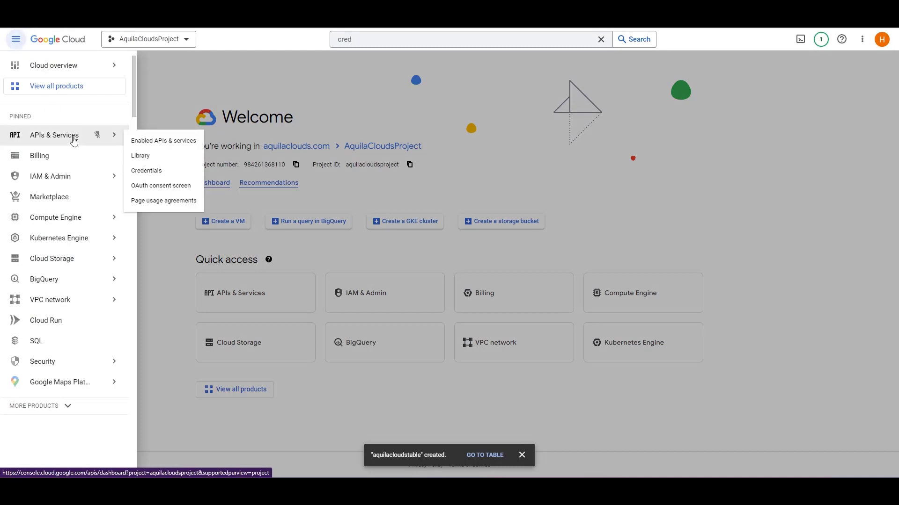
click(140, 174)
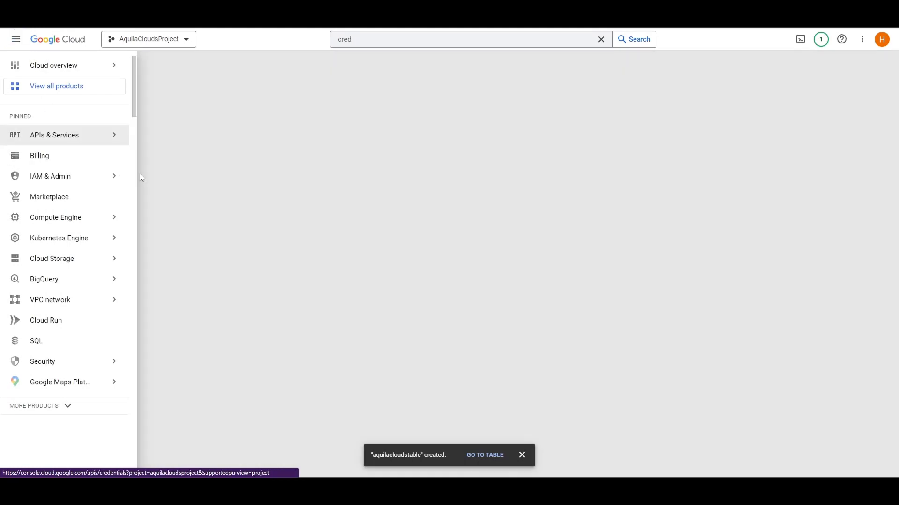
click(521, 455)
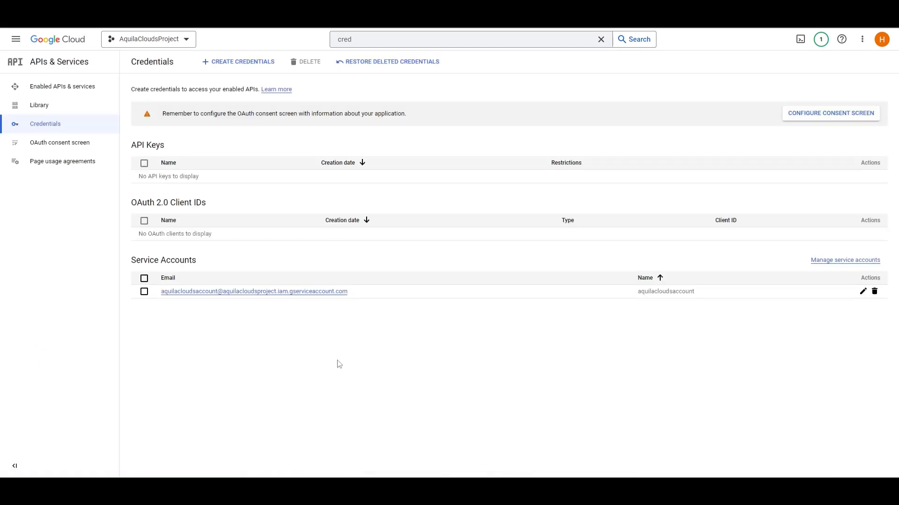
click(190, 292)
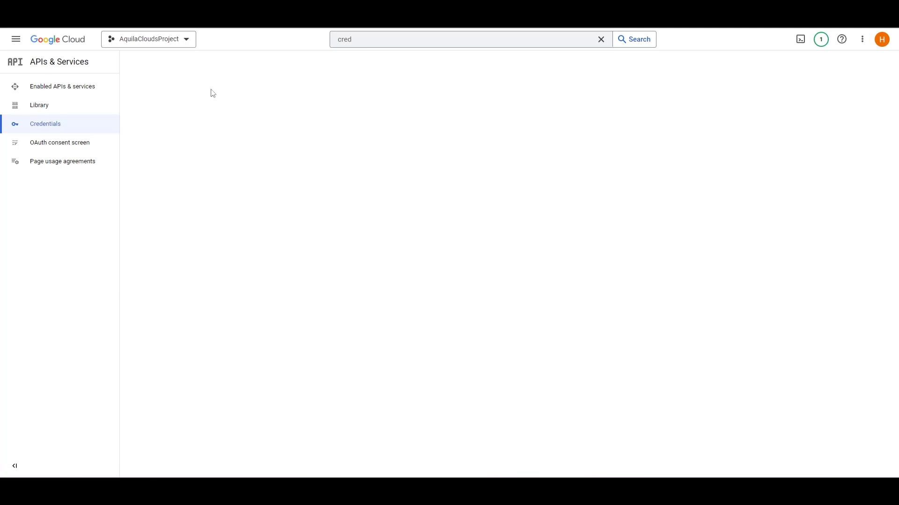
- Create and download a new JSON private key for the aquilacloudsaccount service account
click(246, 83)
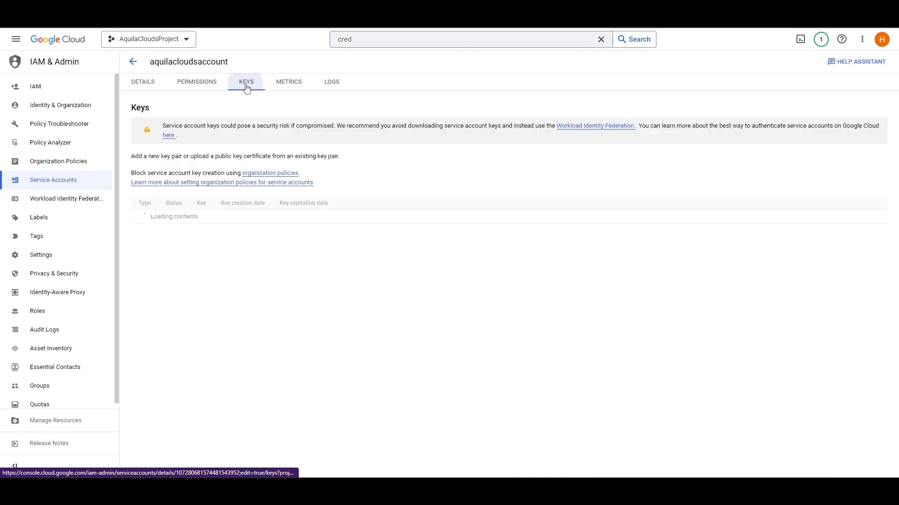
click(168, 205)
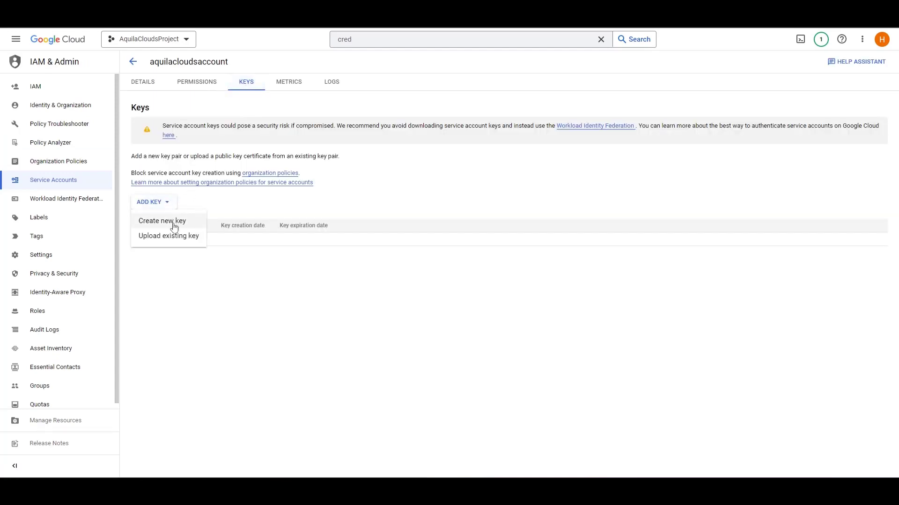
click(171, 221)
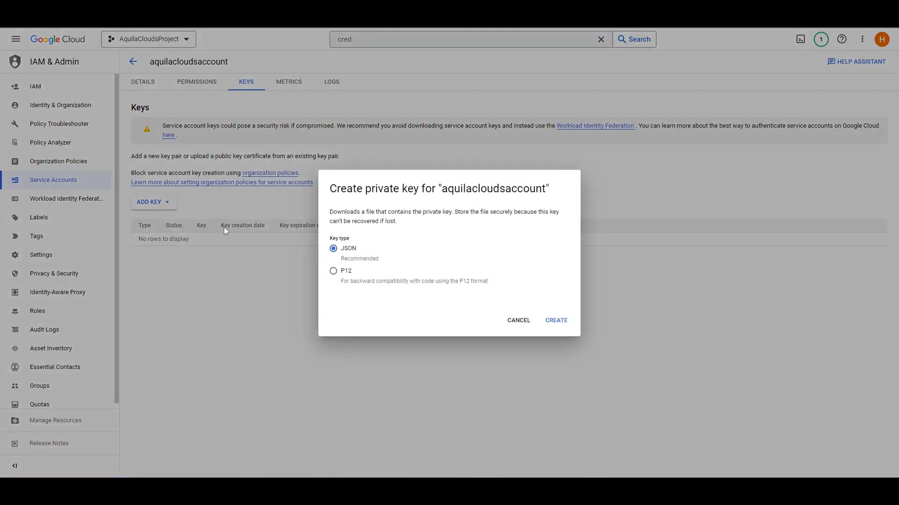
click(554, 323)
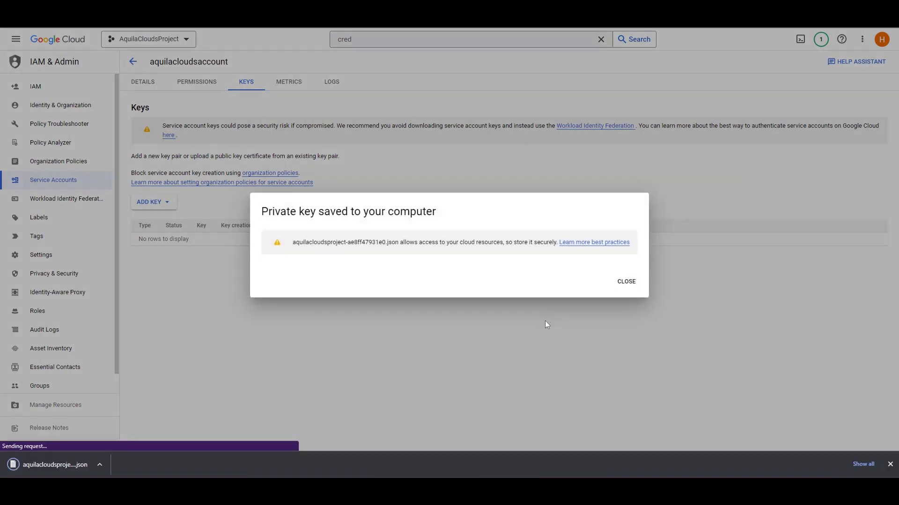
click(624, 282)
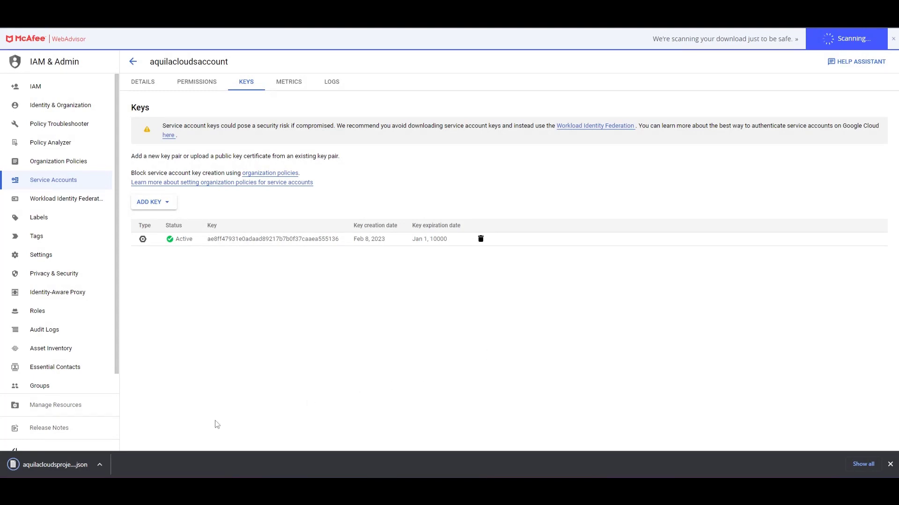
- Open the downloaded JSON key file in Notepad, minimize it and return to the Google Cloud home page
click(88, 463)
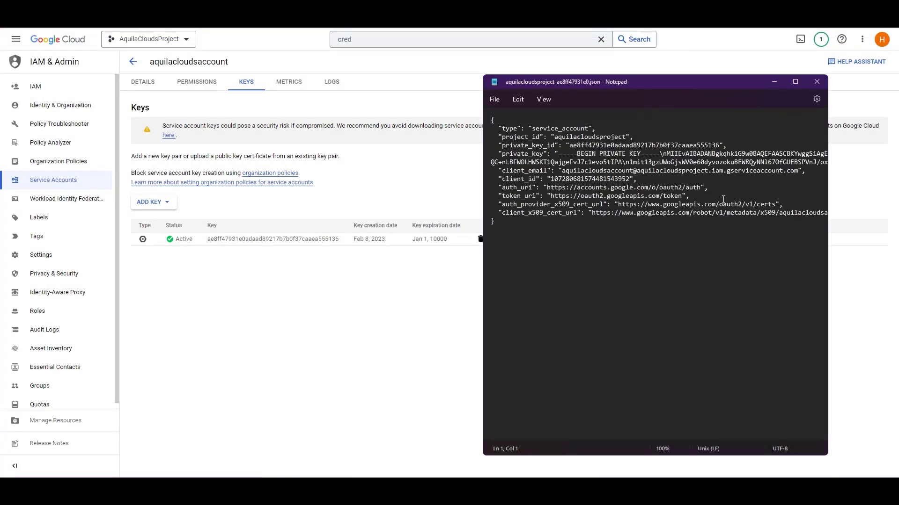
click(774, 82)
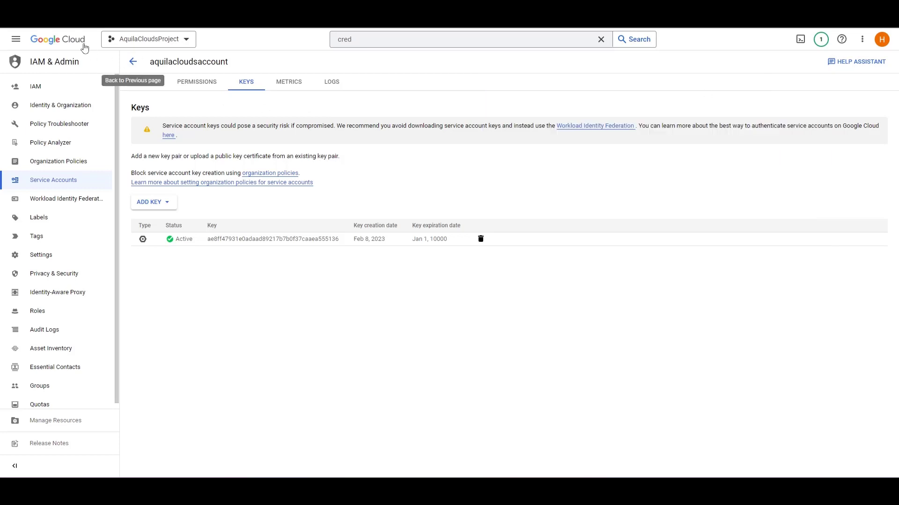
click(64, 42)
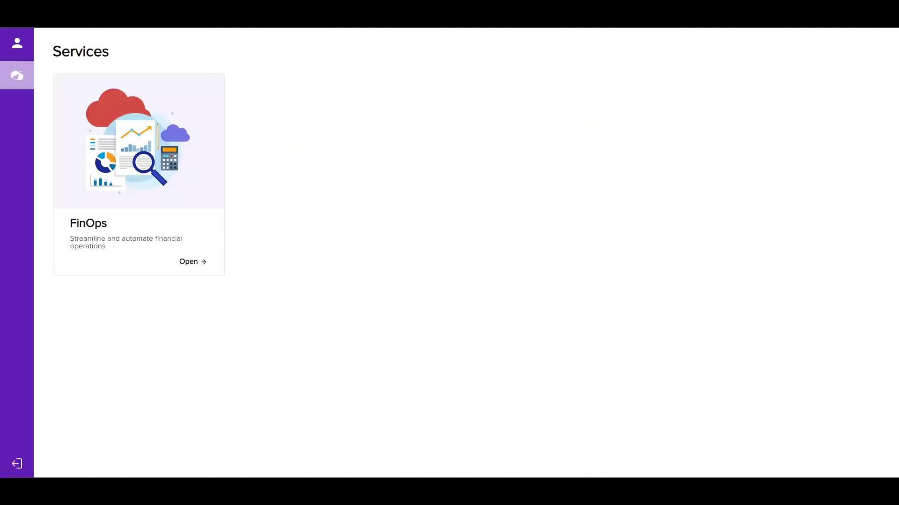
- Switch to the AquilaClouds site, open the FinOps service and go to its Environments administration page
click(189, 263)
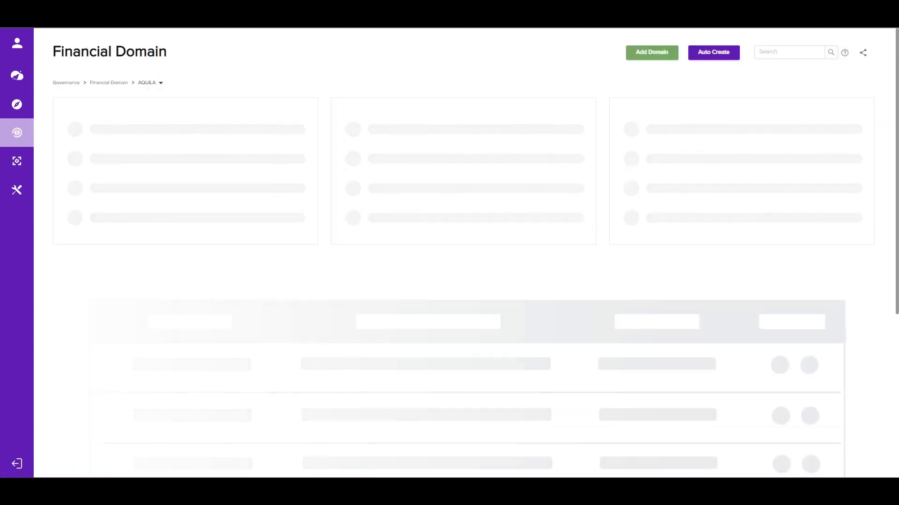
click(17, 191)
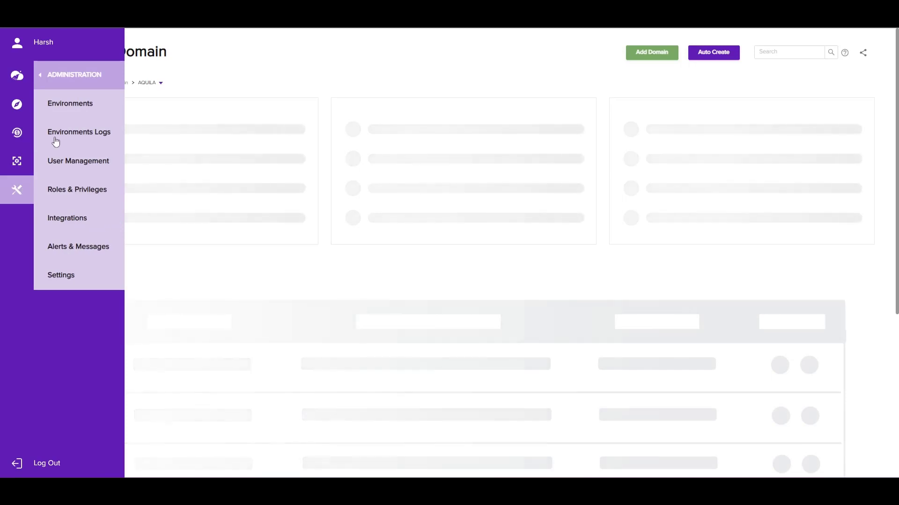
click(63, 105)
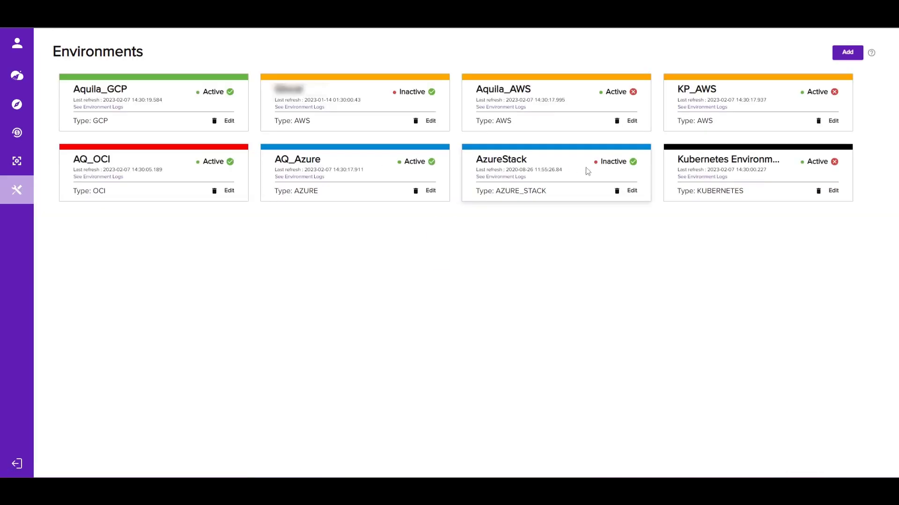
- Start adding an environment of type Google and name it AquilaDemo
click(857, 56)
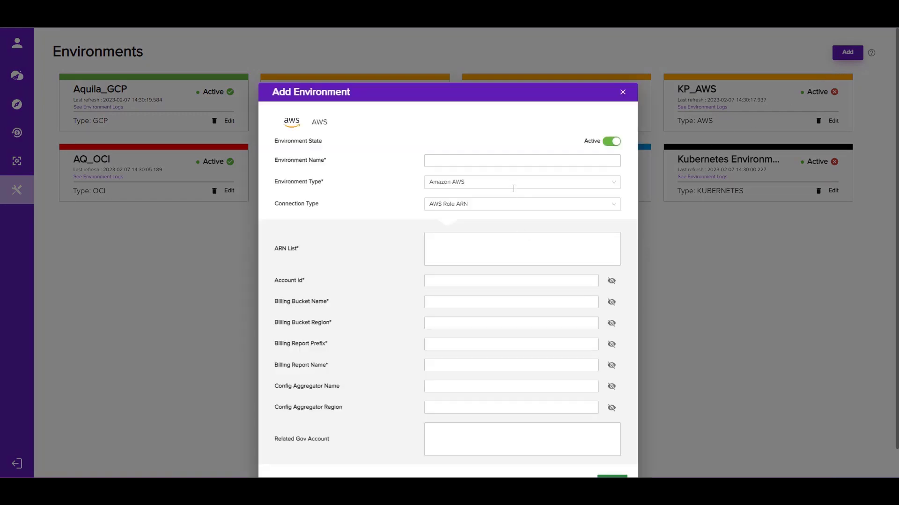
click(513, 184)
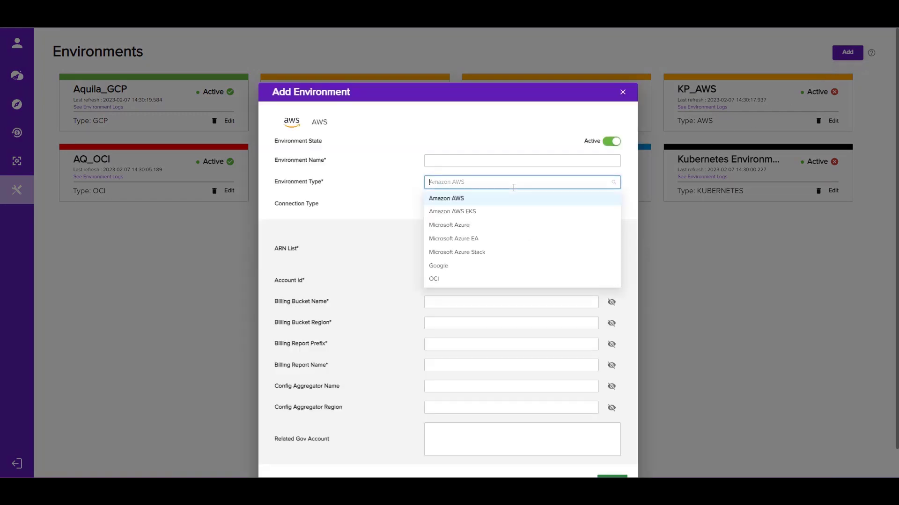
click(495, 269)
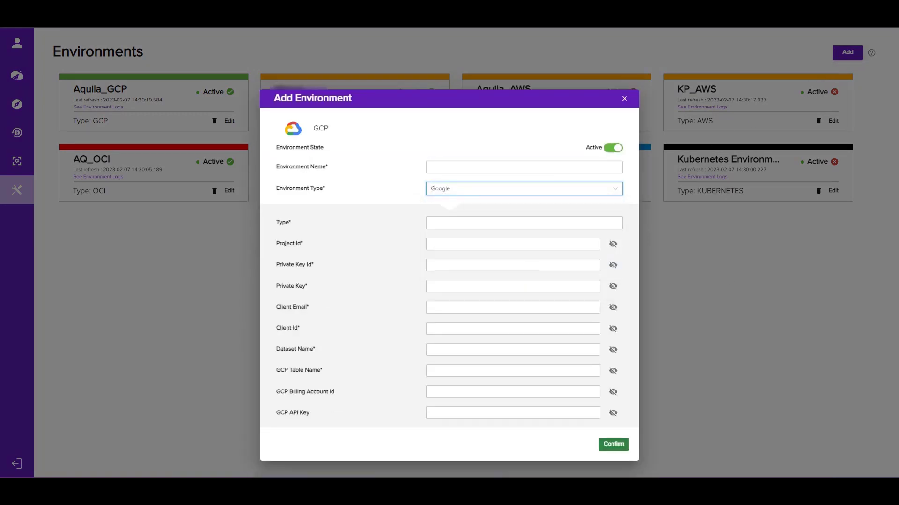
click(456, 170)
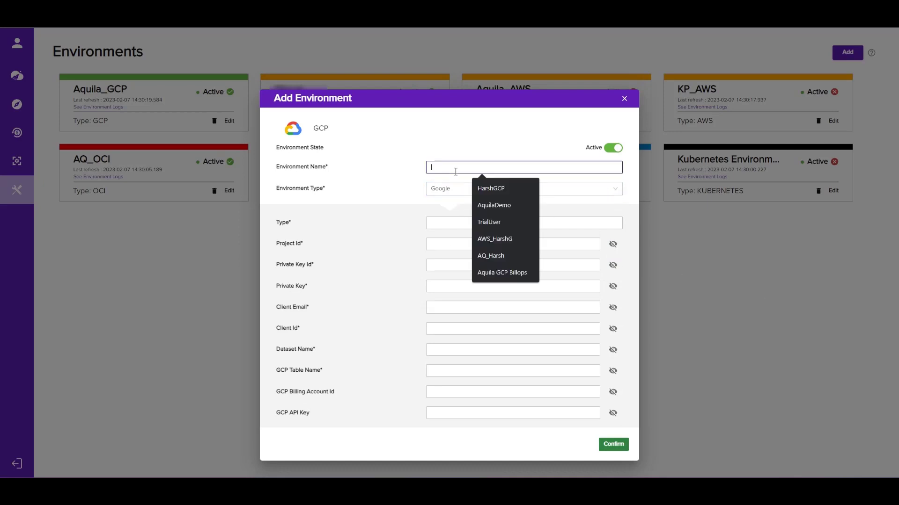
click(491, 207)
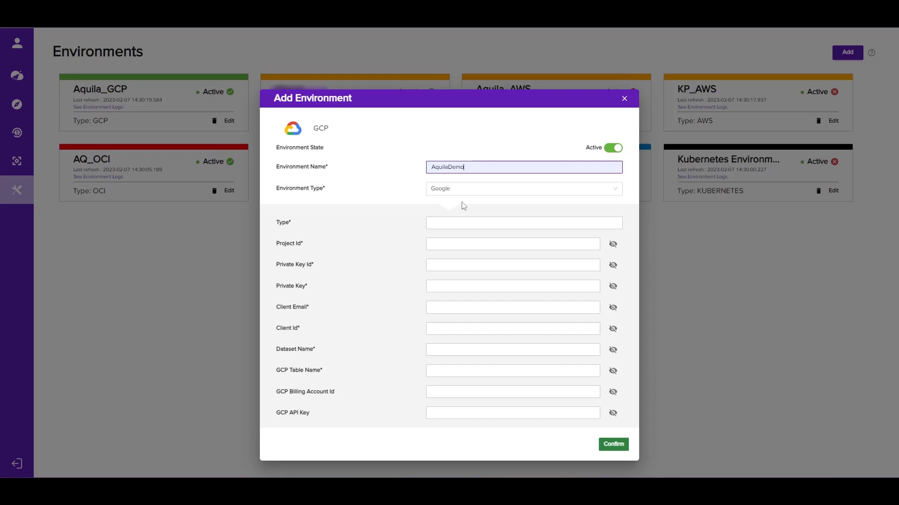
- Unmask the environment's credential fields from Project Id through GCP Table Name
click(612, 244)
click(613, 265)
click(613, 285)
click(612, 308)
click(612, 329)
click(613, 350)
click(612, 370)
- Copy service_account and aquilacloudsproject from the JSON key file into the environment's Type and Project Id
key(alt+Tab)
drag(531, 129, 588, 130)
key(ctrl+c)
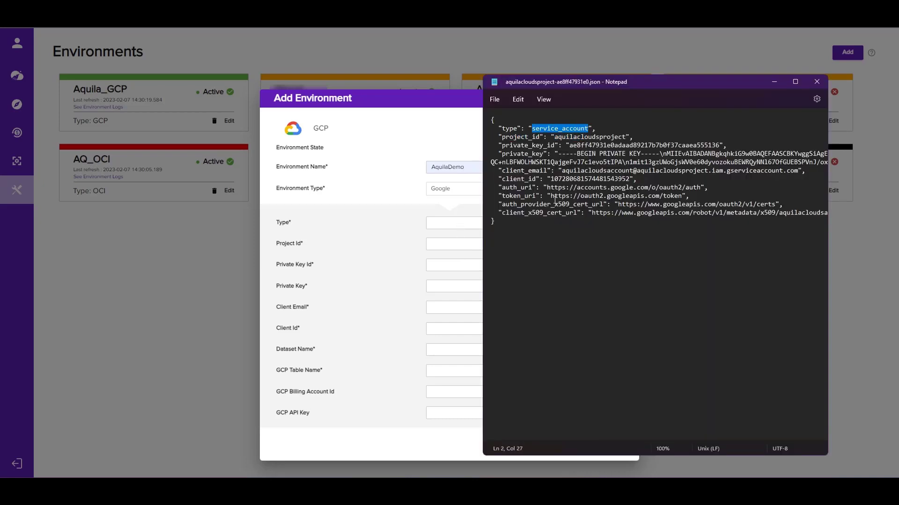
click(466, 227)
key(ctrl+v)
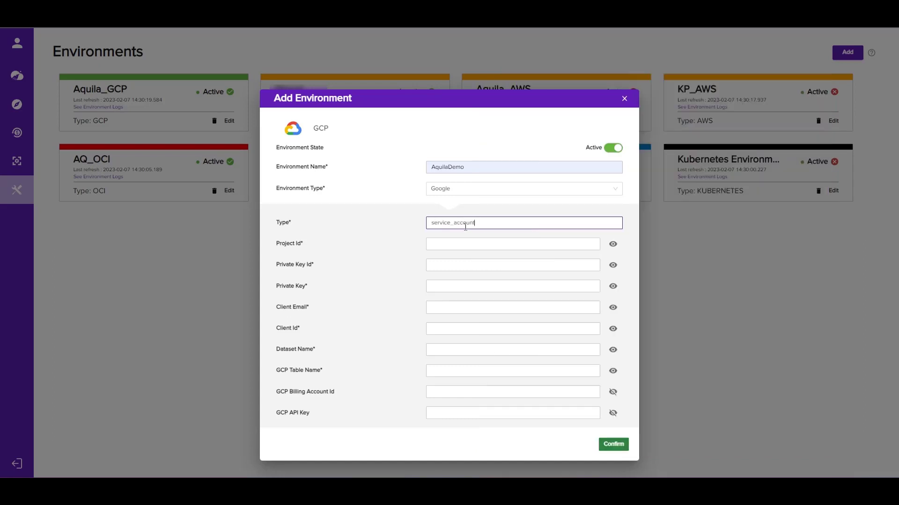
click(570, 492)
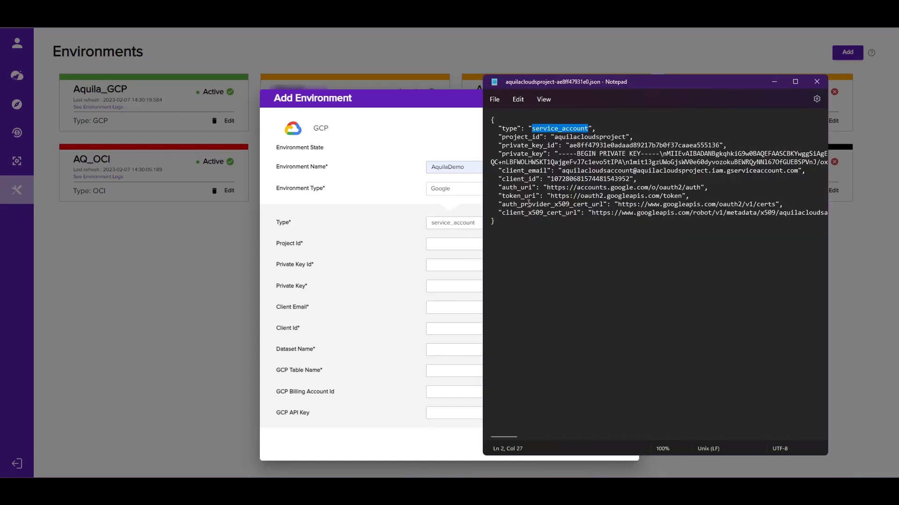
drag(555, 137, 624, 136)
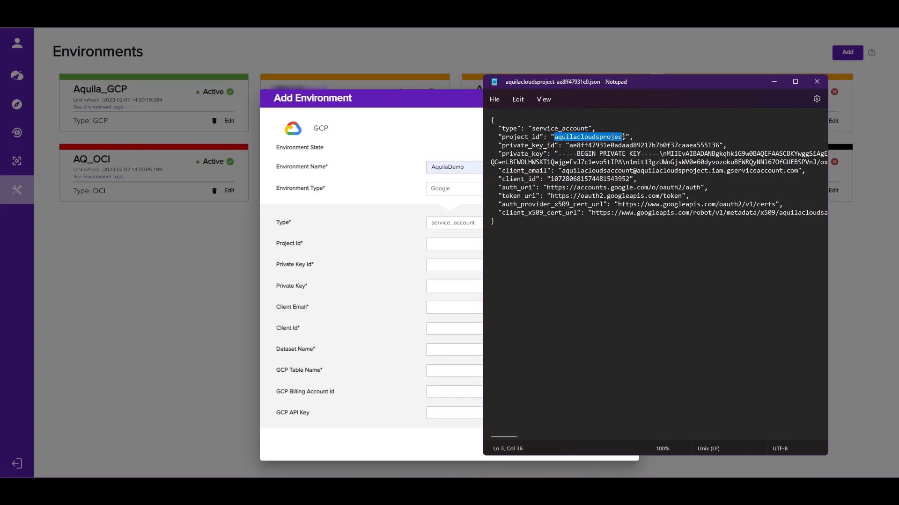
click(460, 247)
text(aquilacloudsproject)
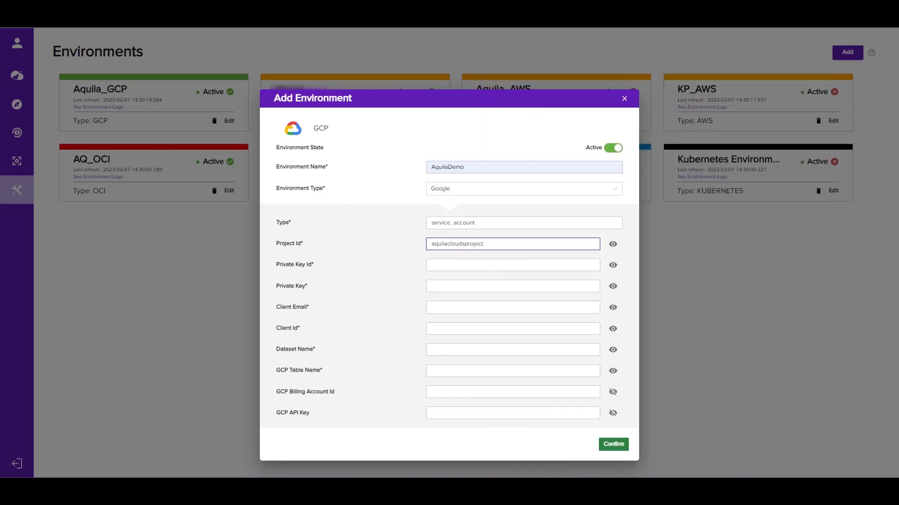
- Copy the private key ID from the JSON key file into the environment's Private Key Id field
key(alt+Tab)
drag(567, 146, 721, 145)
key(ctrl+c)
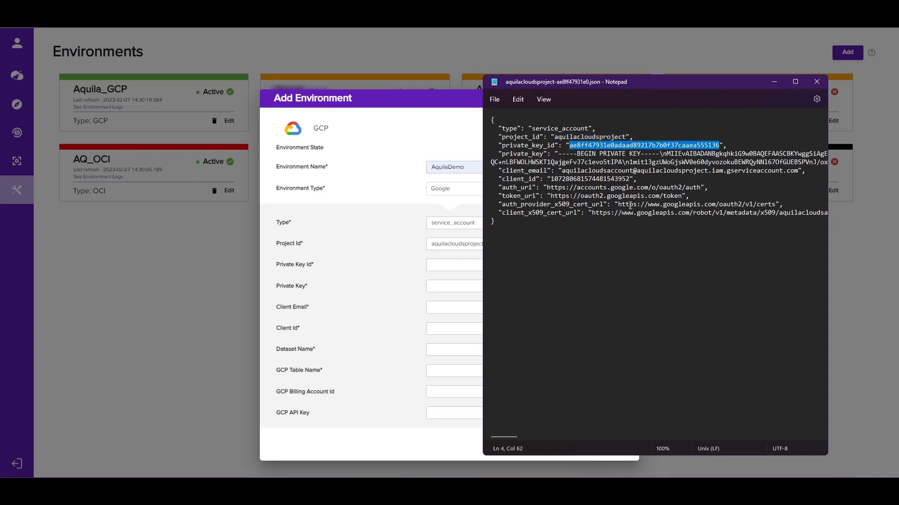
click(446, 263)
key(ctrl+v)
- Copy the private key from the JSON key file into the environment's Private Key field, then return to the key file
key(alt+Tab)
click(560, 154)
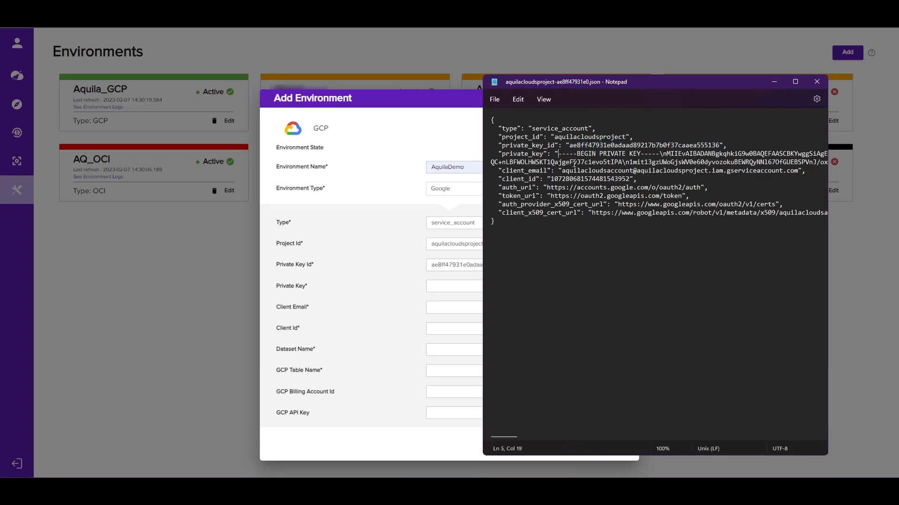
key(shift+End)
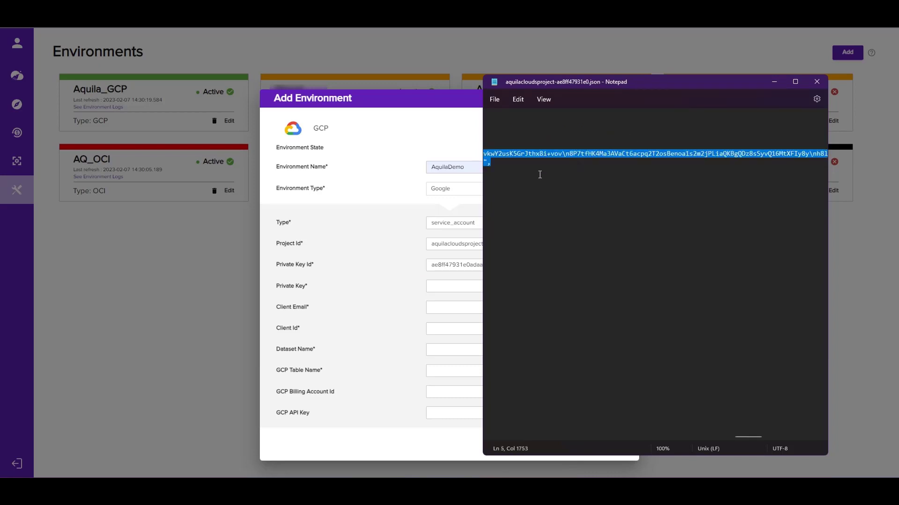
click(440, 287)
key(ctrl+v)
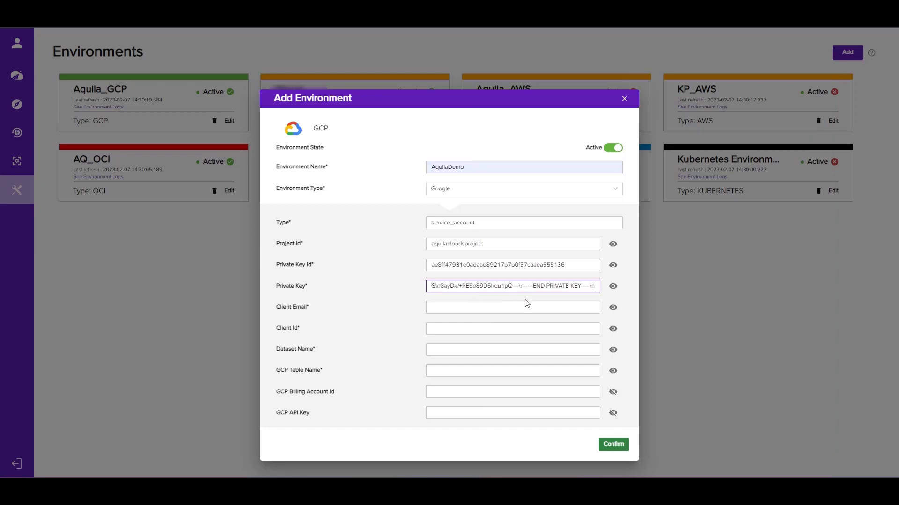
click(525, 299)
key(alt+Tab)
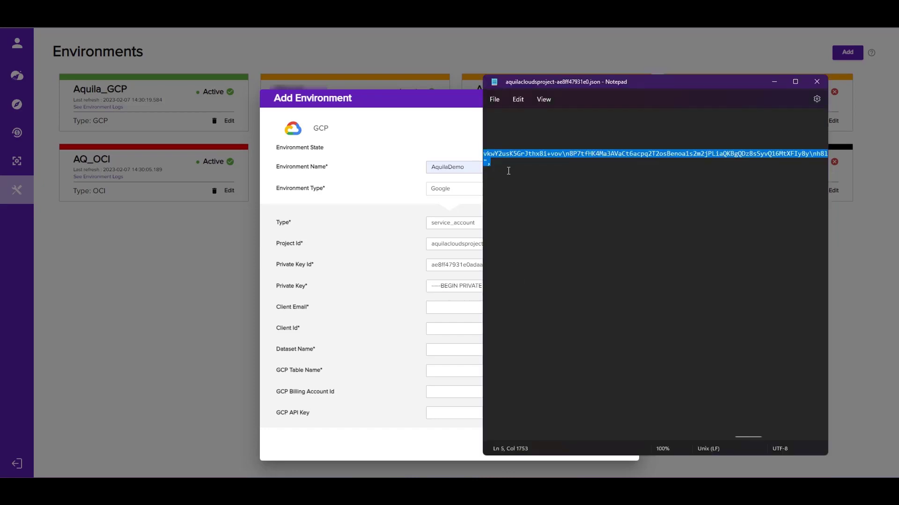
- Copy the client email from the JSON key file into the environment's Client Email field, then return to the key file
key(Home)
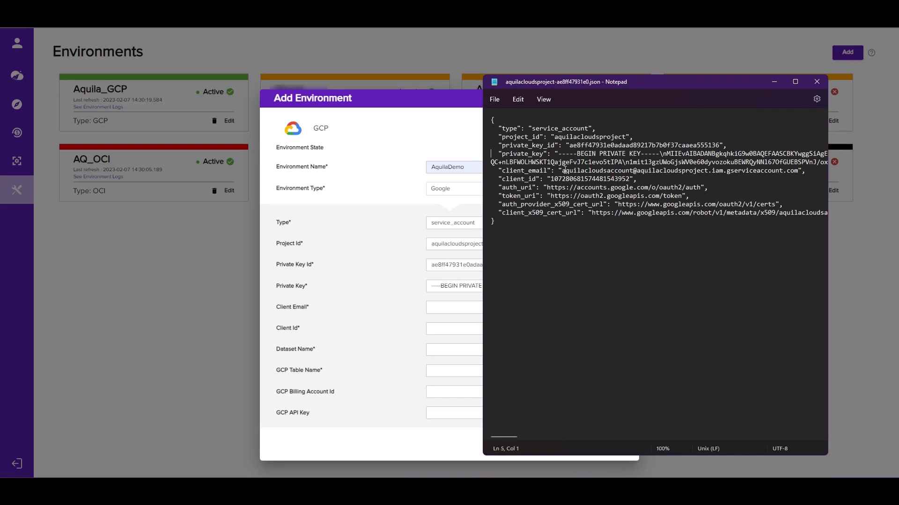
drag(564, 171, 794, 173)
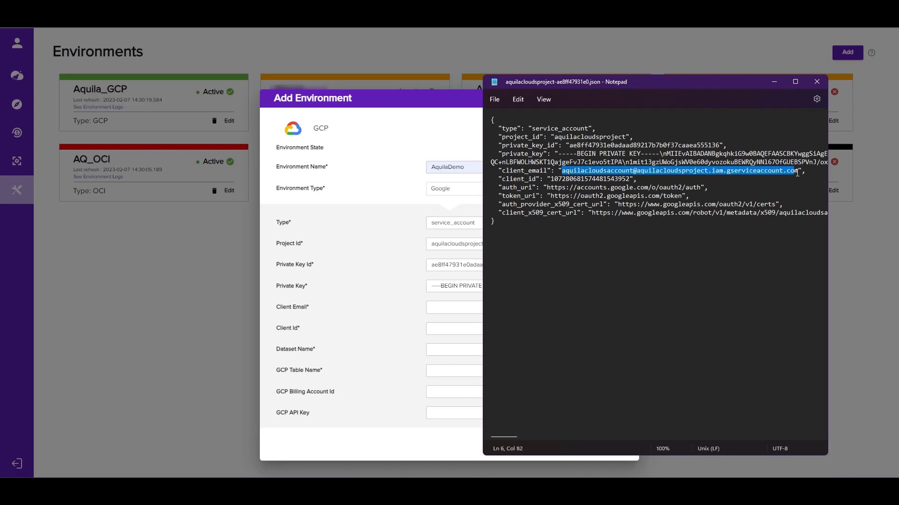
click(459, 308)
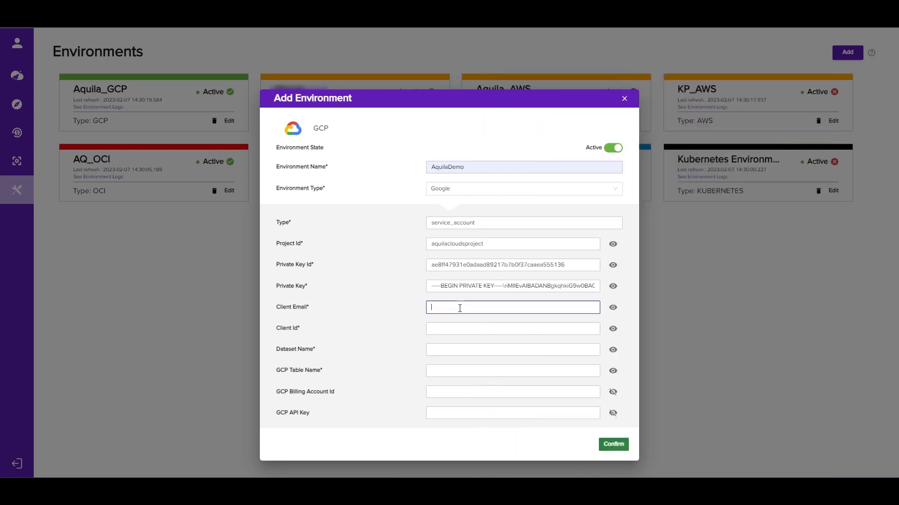
key(ctrl+v)
key(alt+Tab)
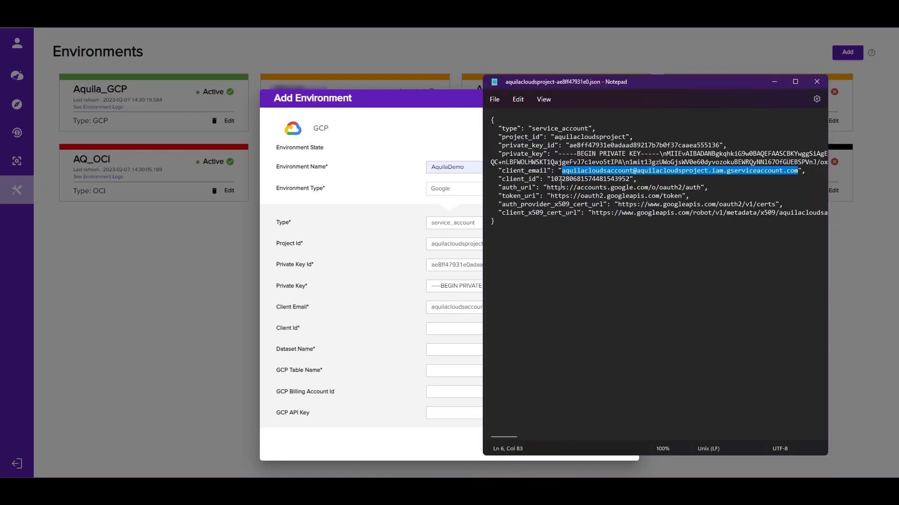
- Copy the client ID from the JSON key file into the environment's Client Id field
click(555, 179)
drag(552, 179, 630, 180)
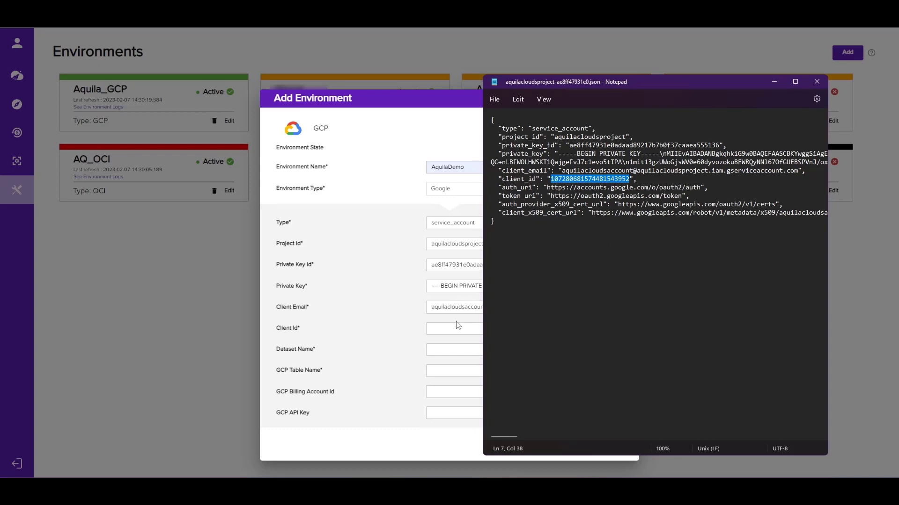
click(458, 325)
key(ctrl+v)
key(alt+Tab)
- Set the environment's Dataset Name to aquilacloudsdataset and its GCP Table Name to aquilacloudstable
click(442, 352)
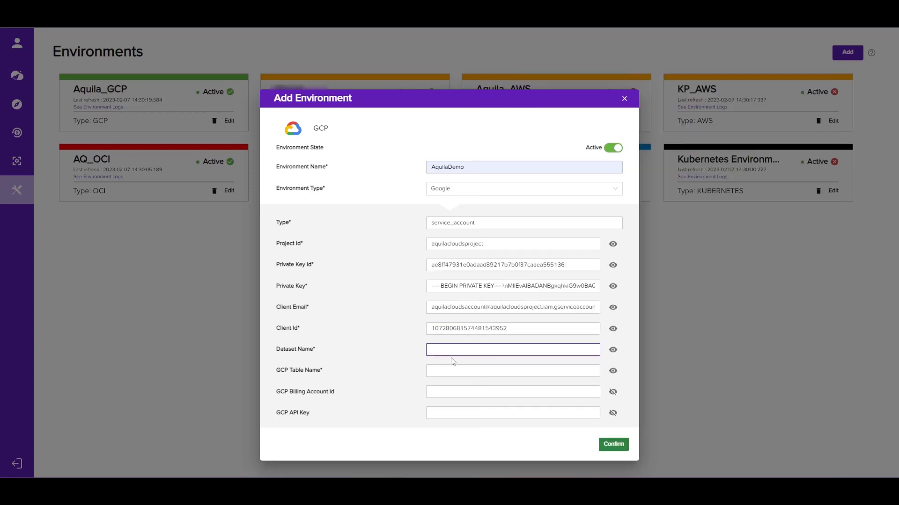
text(aquilacloudsdataset)
click(458, 367)
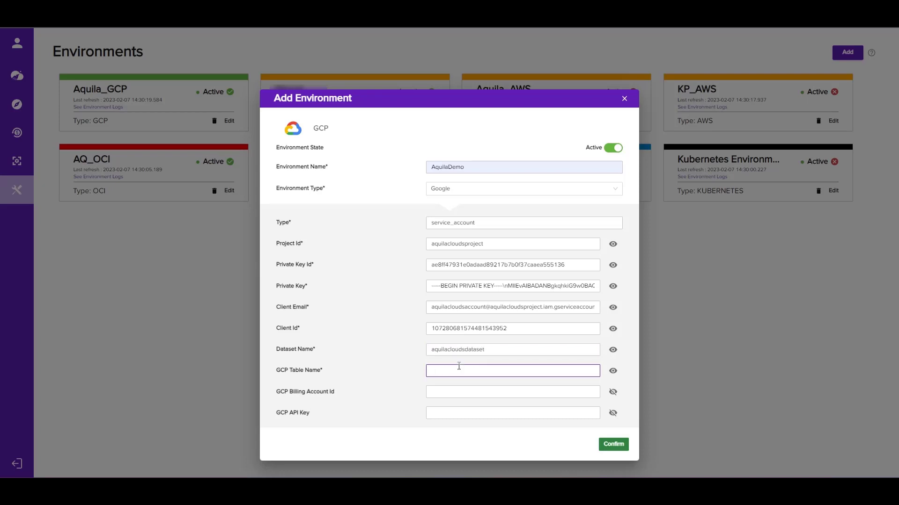
text(aquilacloudstable)
- Confirm adding the AquilaDemo environment and open its environment logs
click(610, 449)
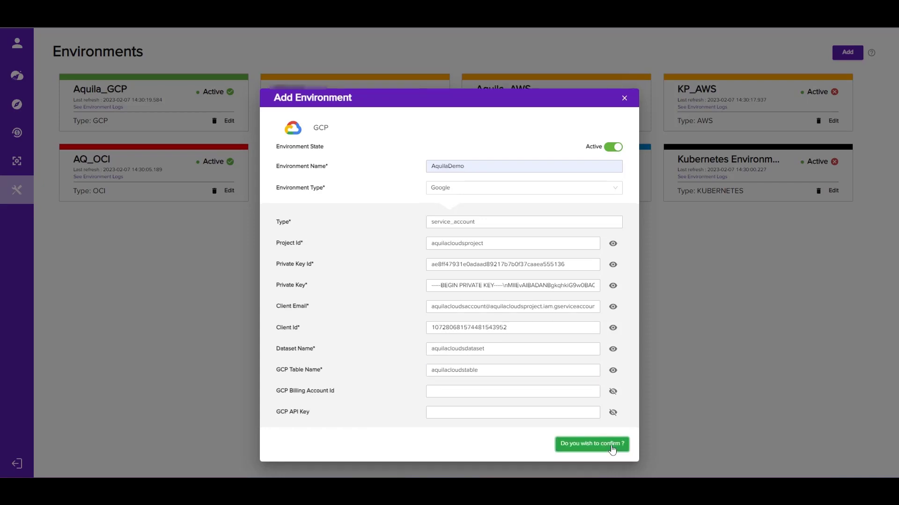
click(611, 449)
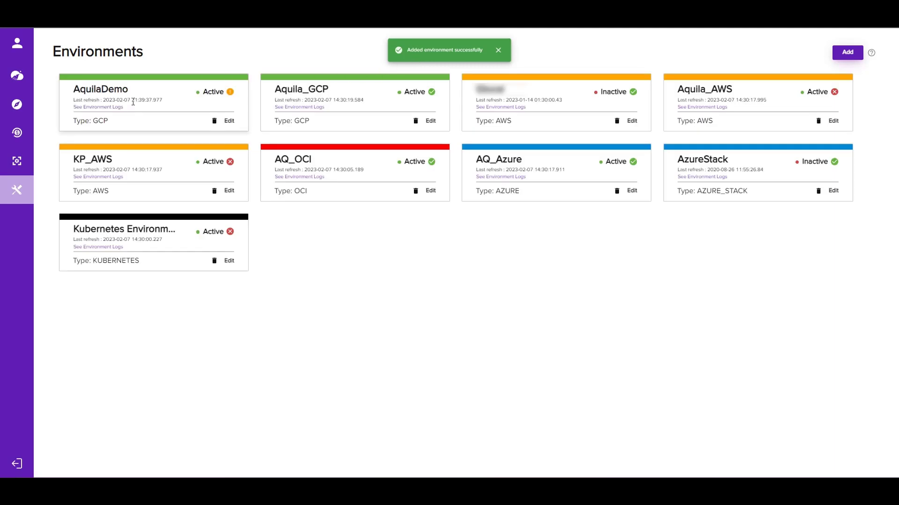
click(113, 107)
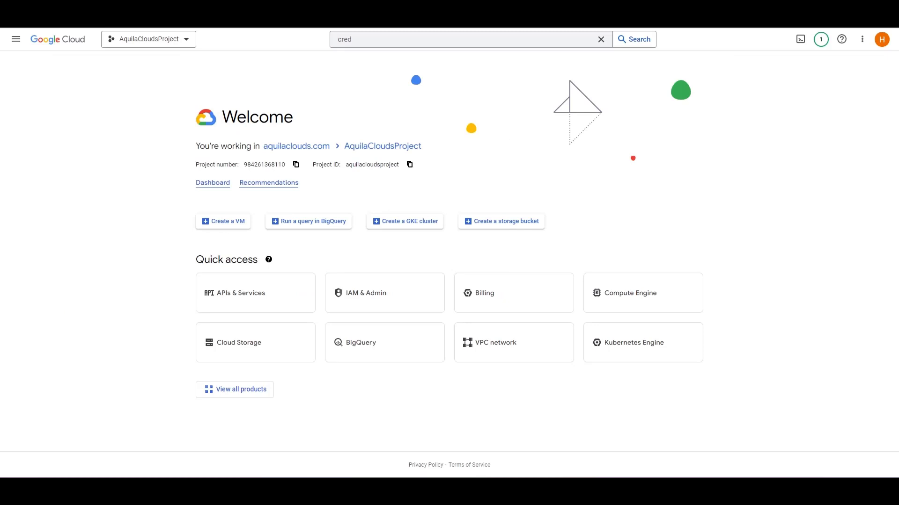
- In the Google Cloud console, open the details of the Compute Engine VM instance-1 and copy its instance ID
click(16, 39)
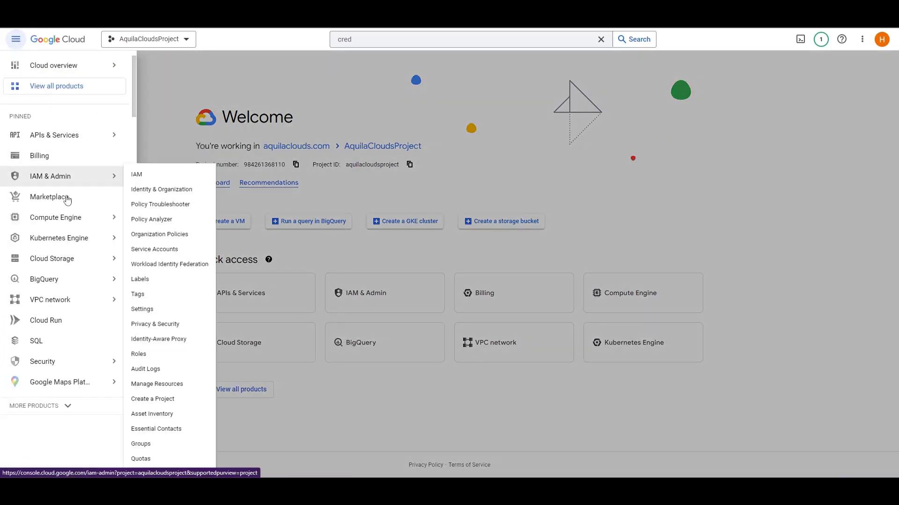
mouse_move(68, 223)
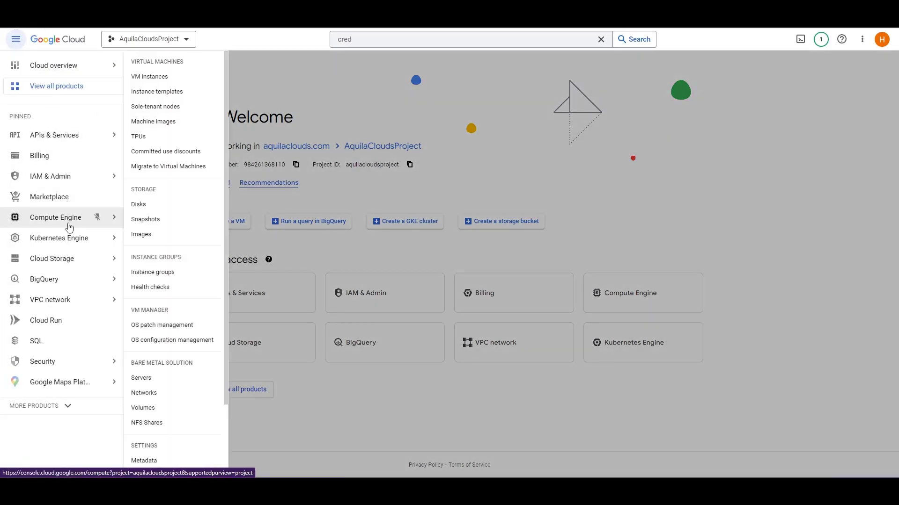
click(177, 81)
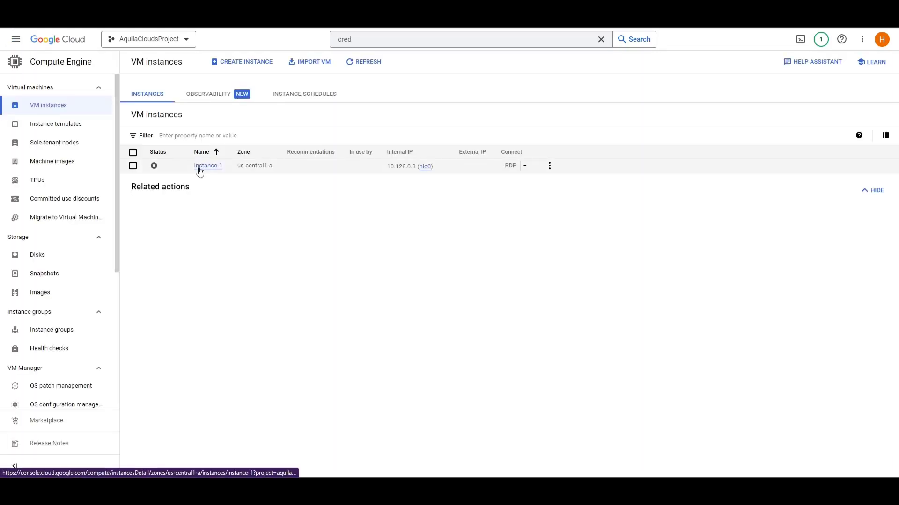
click(198, 168)
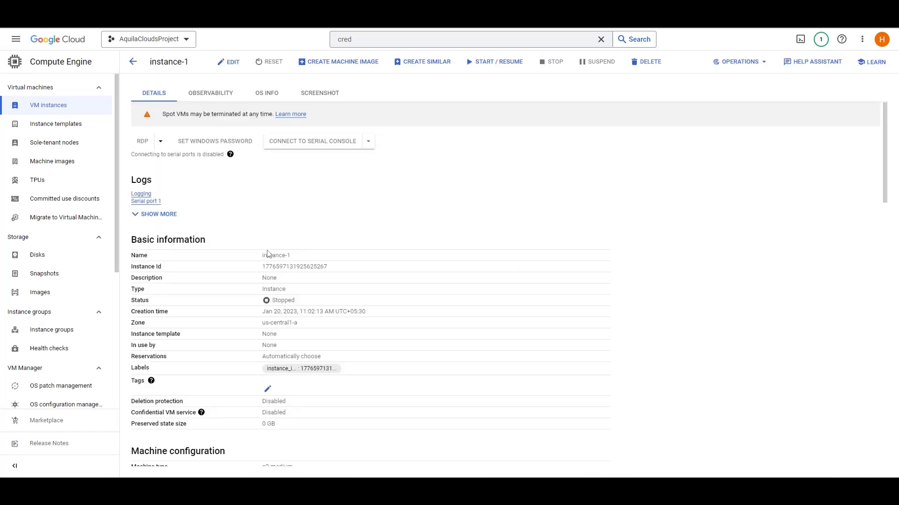
double_click(275, 266)
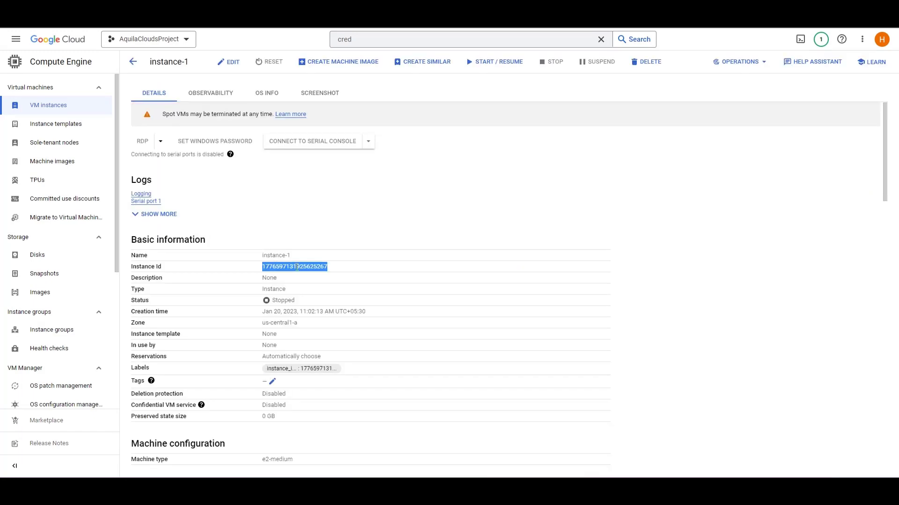
right_click(293, 267)
click(314, 277)
click(288, 208)
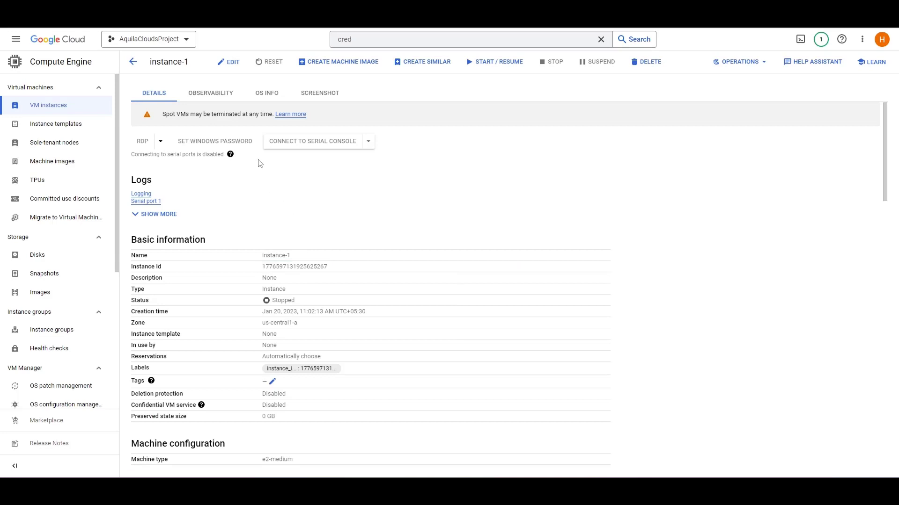
- Edit instance-1 to add a label with key instance_id and the copied instance ID as value, and save the instance
click(229, 62)
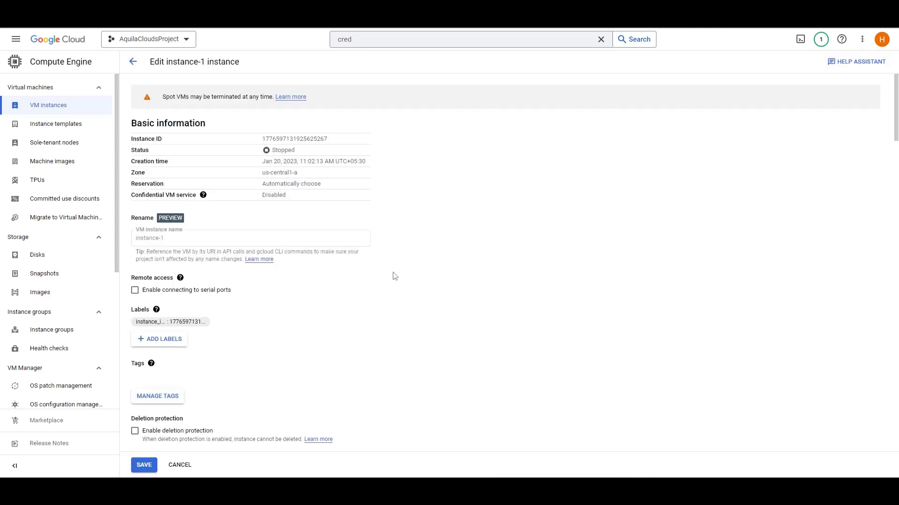
scroll(394, 276, down, 2)
click(180, 263)
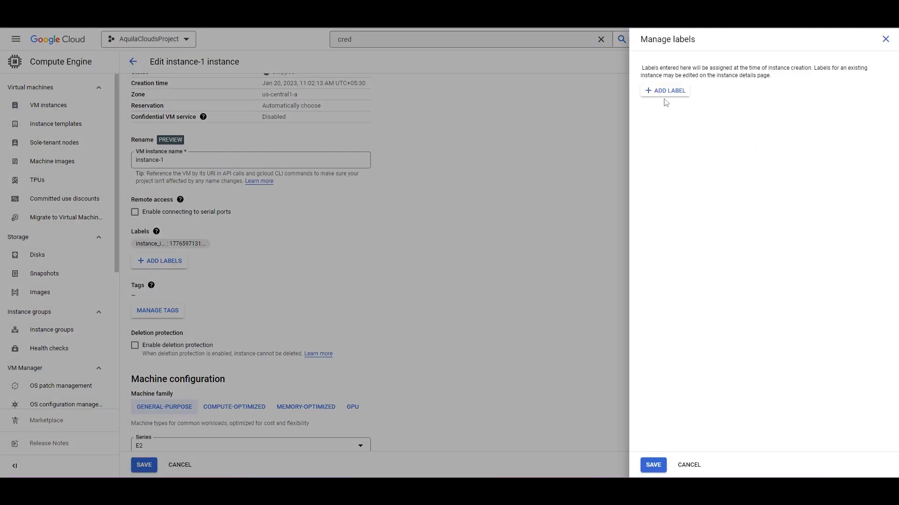
click(665, 92)
click(663, 96)
click(711, 114)
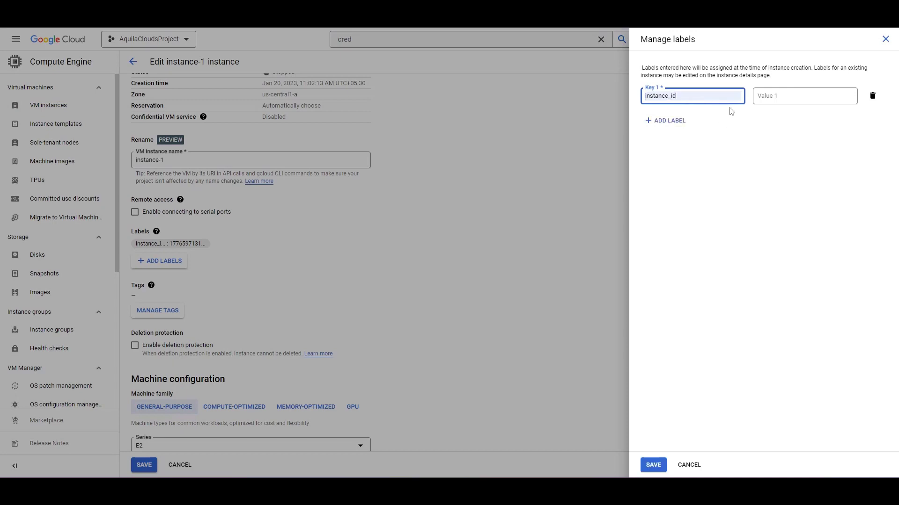
key(Tab)
key(ctrl+v)
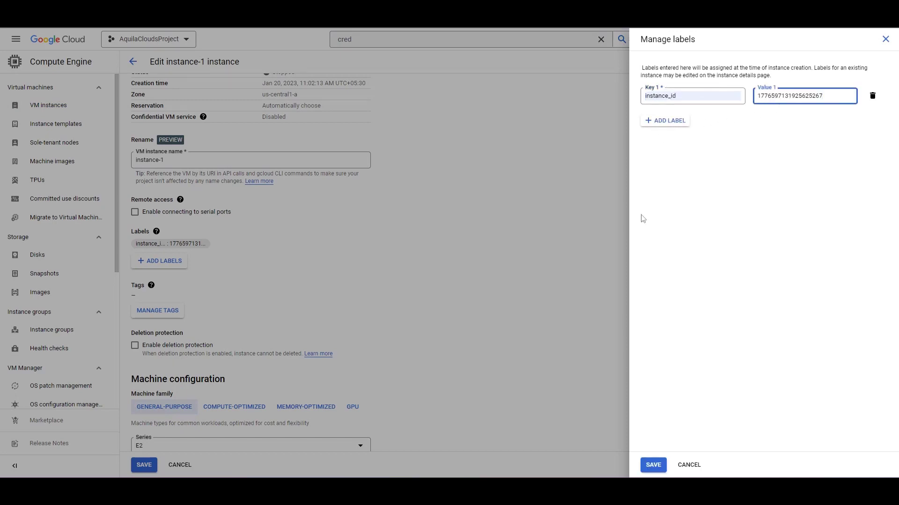
click(653, 465)
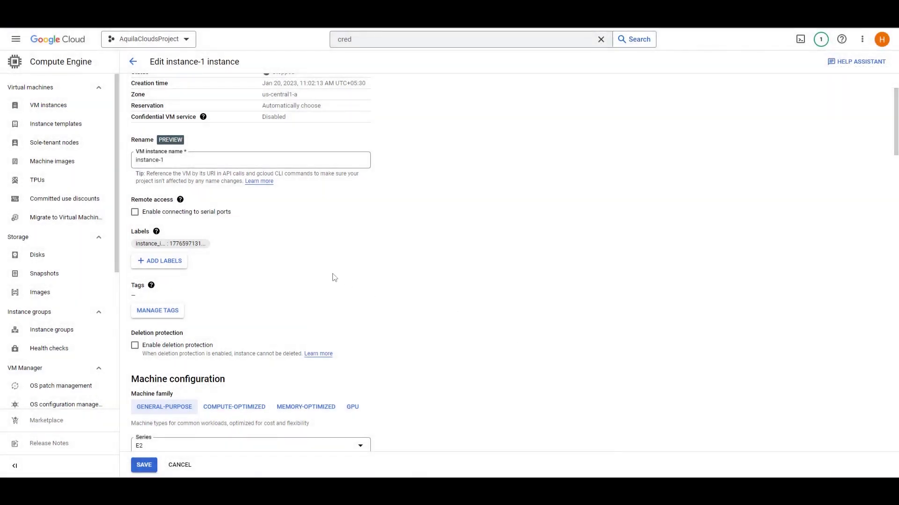
scroll(318, 274, up, 2)
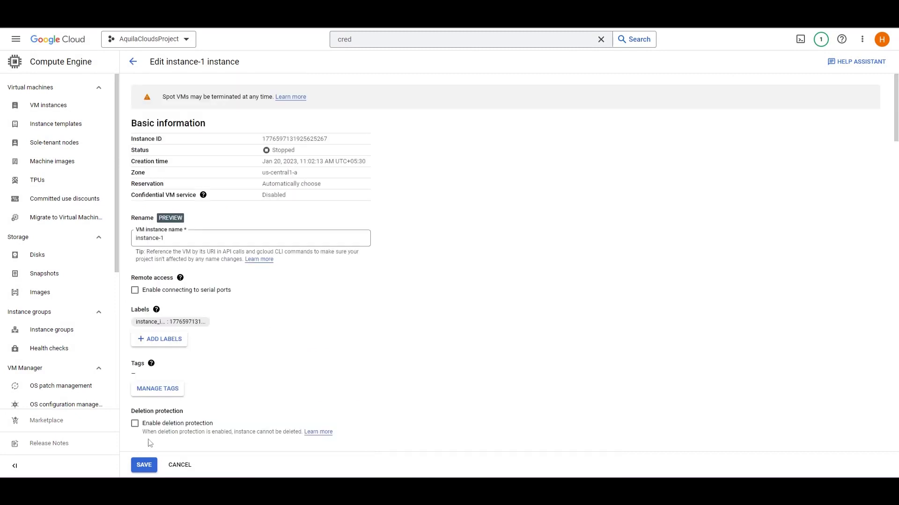
click(142, 465)
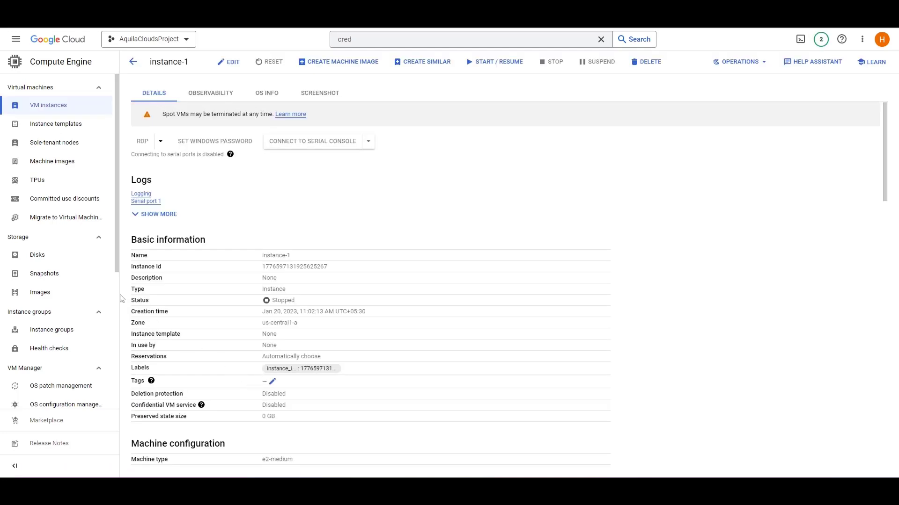
- Open the Compute Engine disks list and copy the name of the instance-1 disk
click(70, 265)
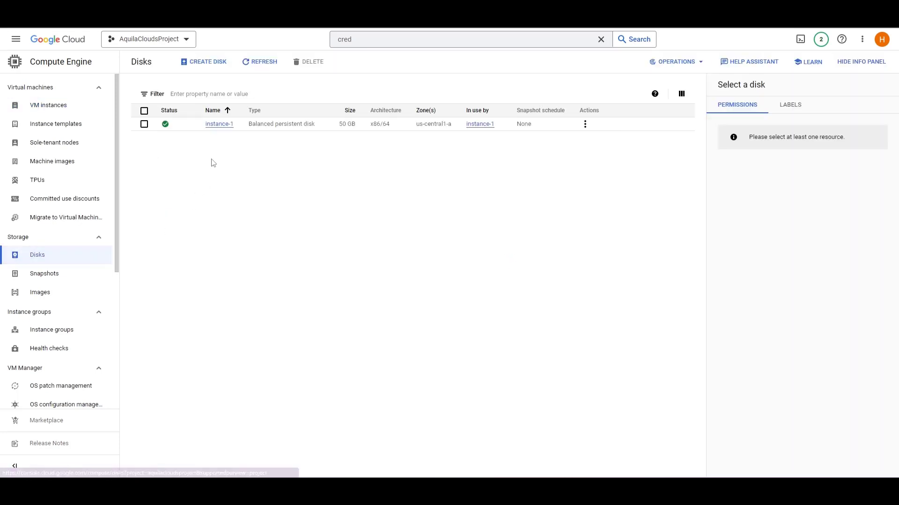
drag(205, 124, 238, 131)
click(235, 154)
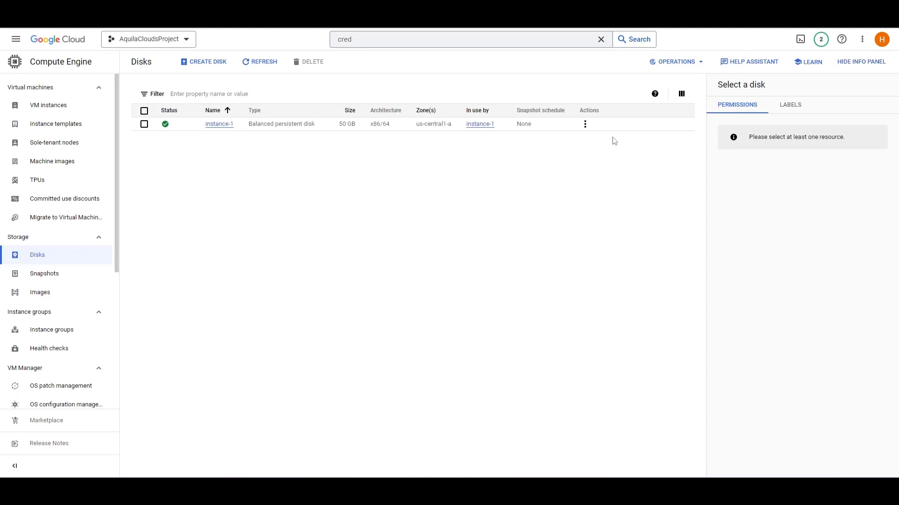
- Save a label with key instance_id and value instance-1 on the instance-1 disk, then return to the console's welcome page
click(598, 128)
click(790, 104)
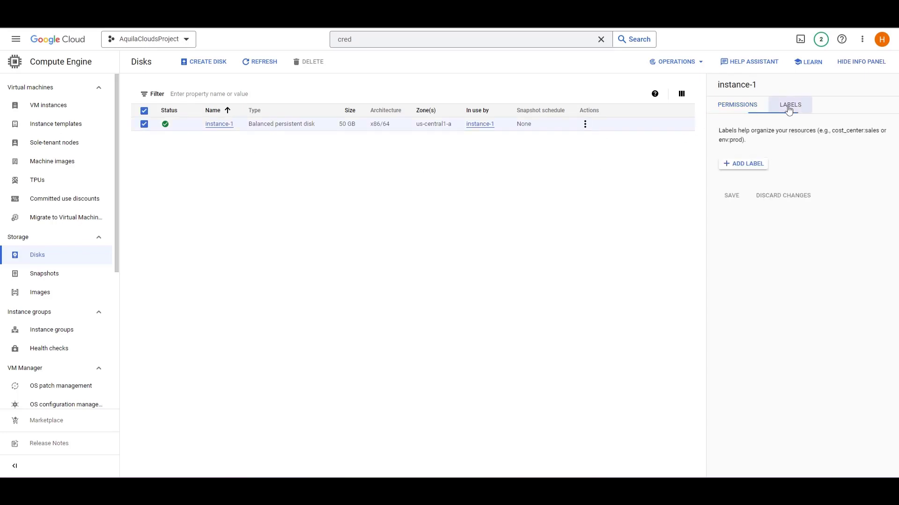
click(758, 164)
click(763, 186)
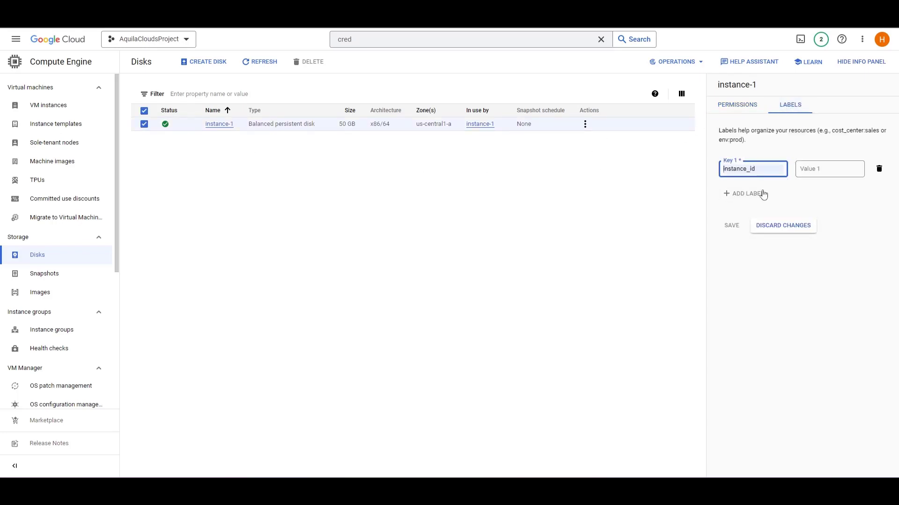
click(815, 179)
text(instance-1)
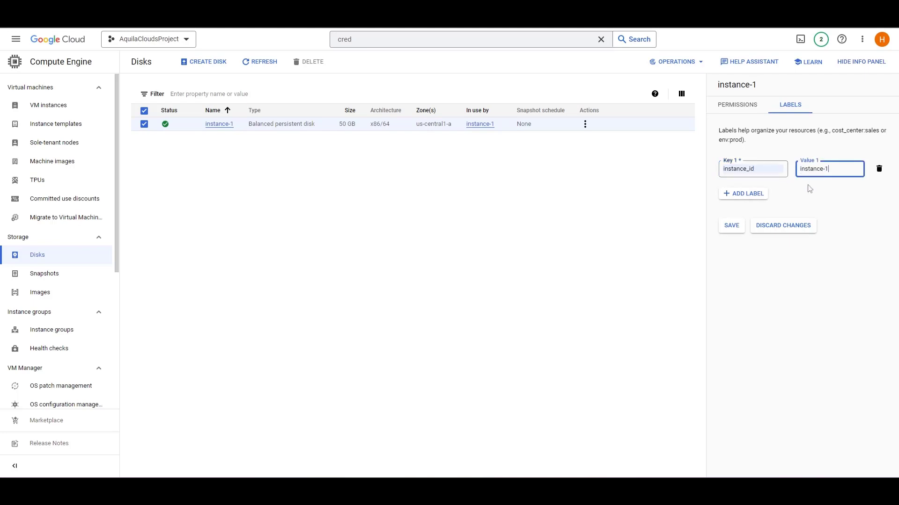
click(731, 225)
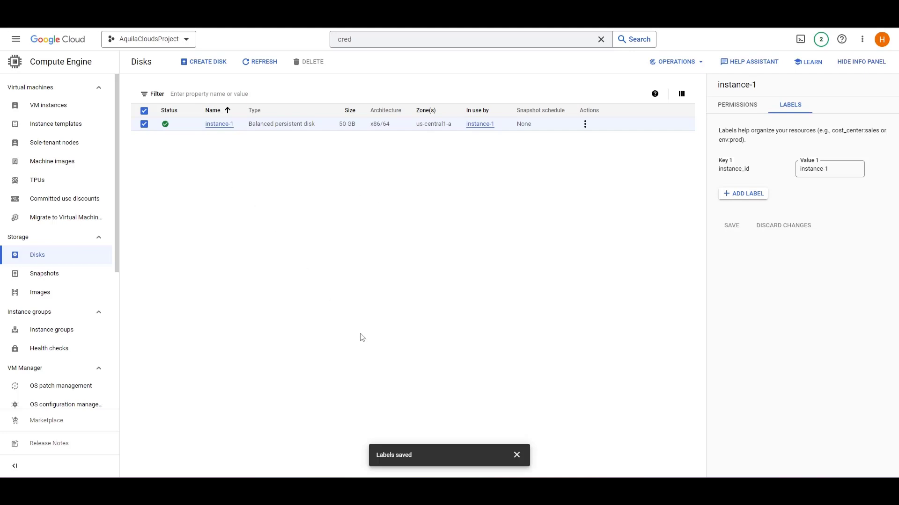
click(517, 455)
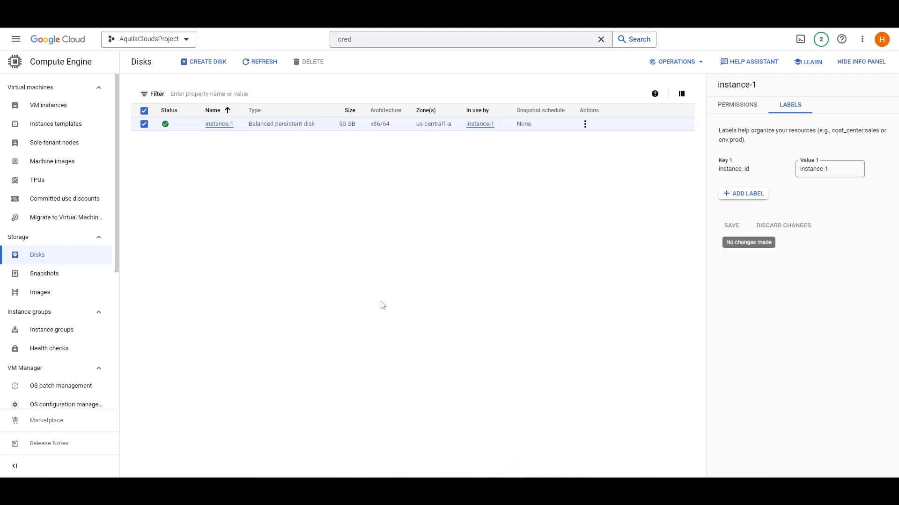
click(58, 43)
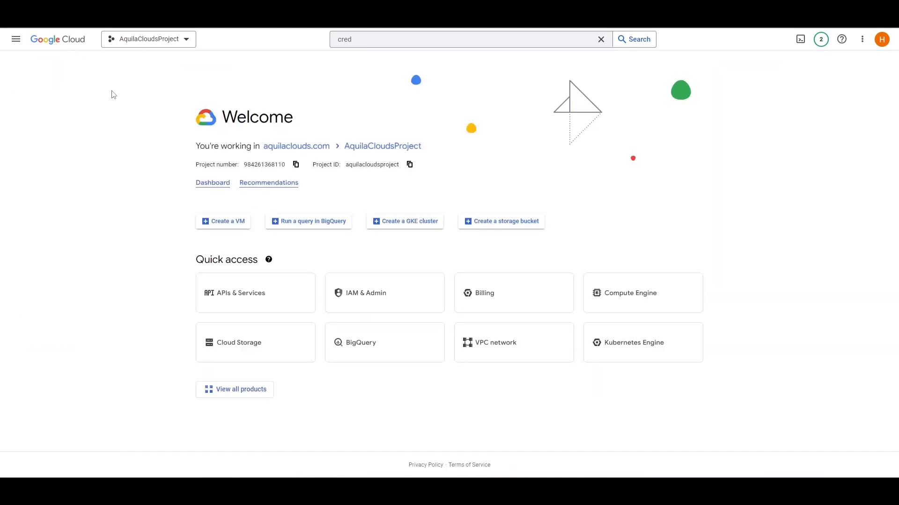